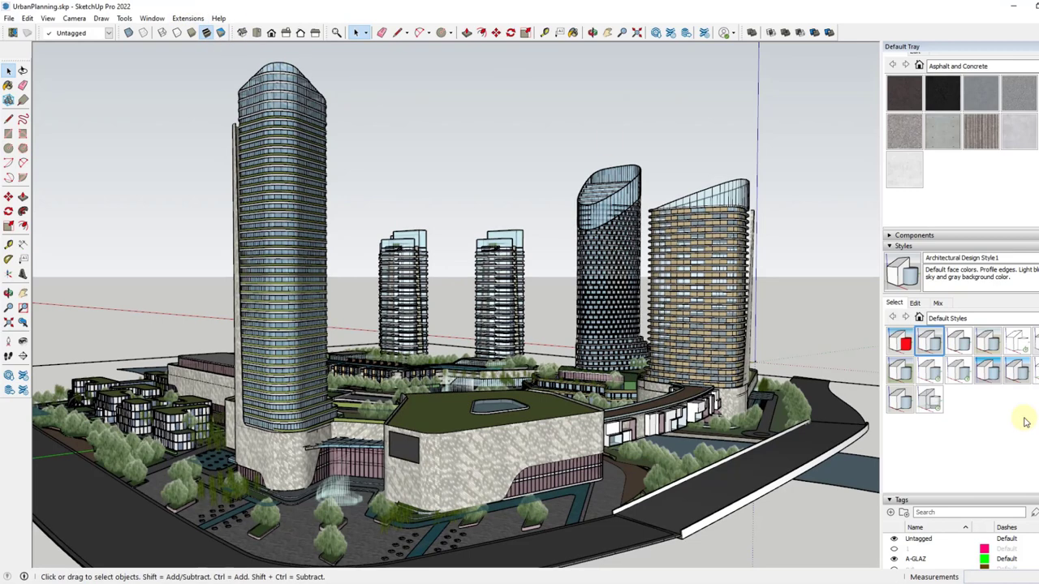
- Try the Construction Documentation, HiddenLine, Shaded with textures and Landscape Architecture styles on the city model
{"action": "left_click", "coordinate": [958, 341]}
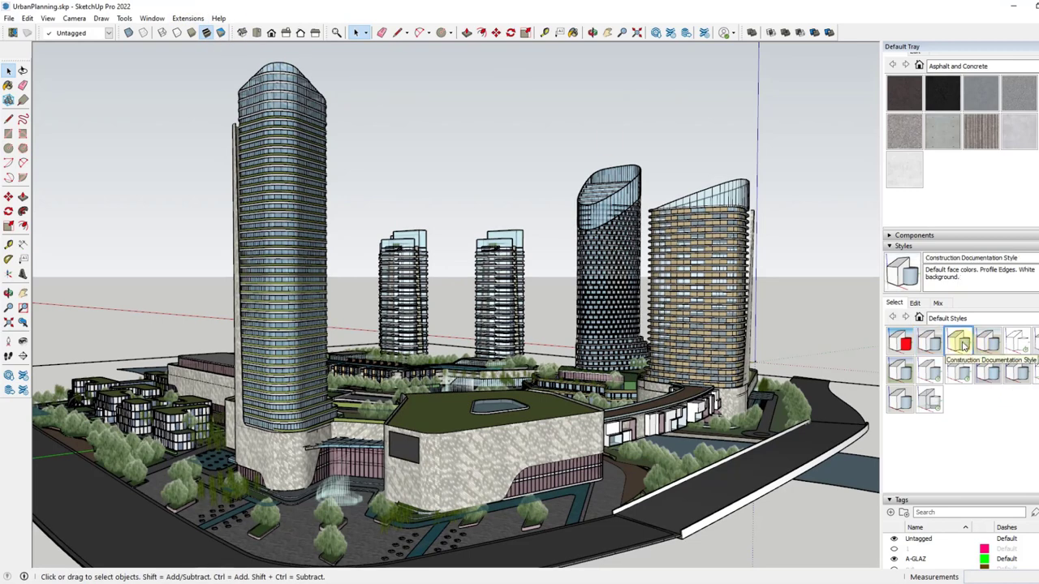
{"action": "left_click", "coordinate": [1019, 345]}
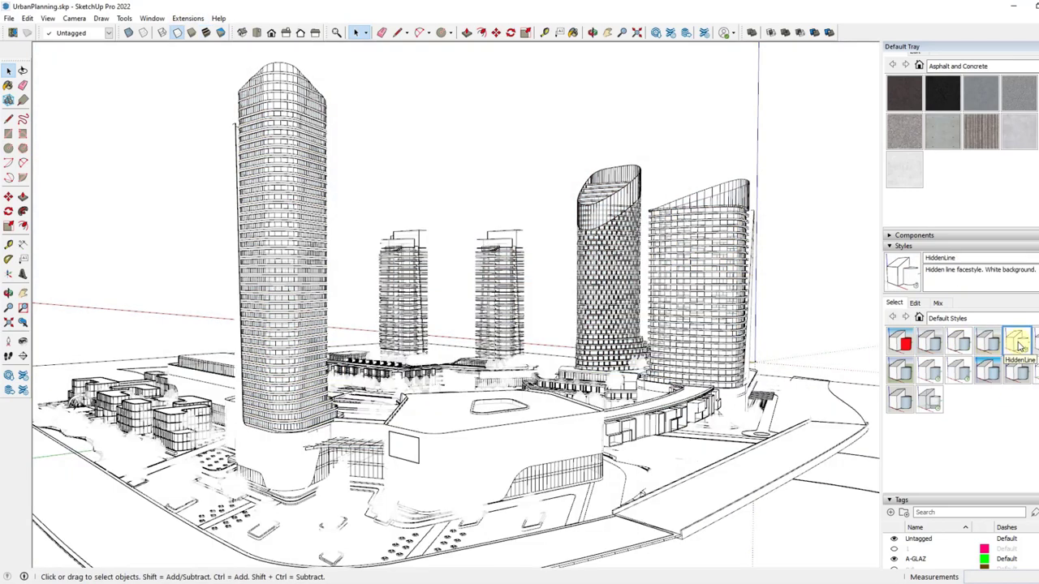
{"action": "left_click", "coordinate": [958, 371]}
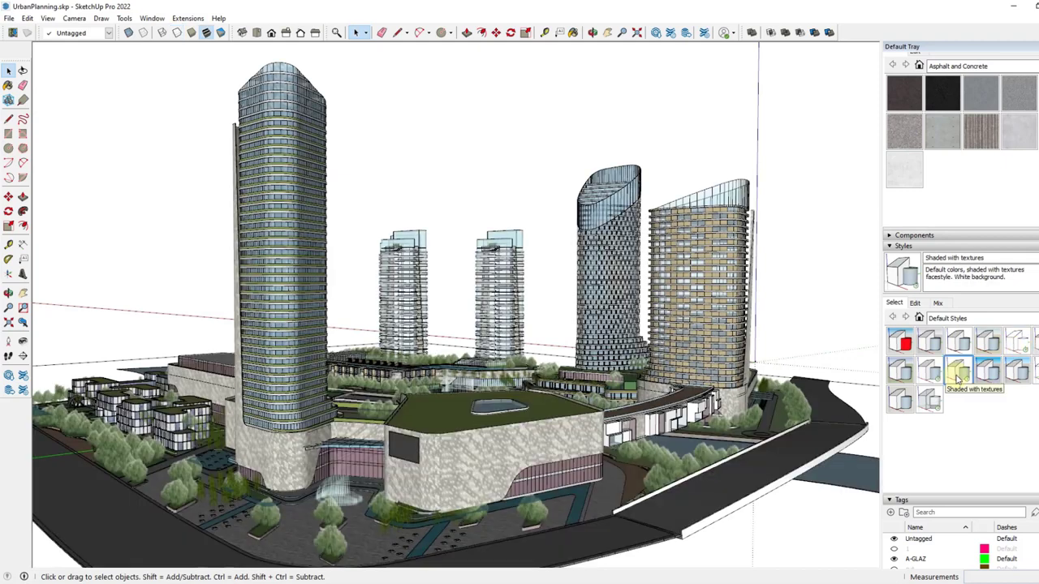
{"action": "left_click", "coordinate": [899, 372]}
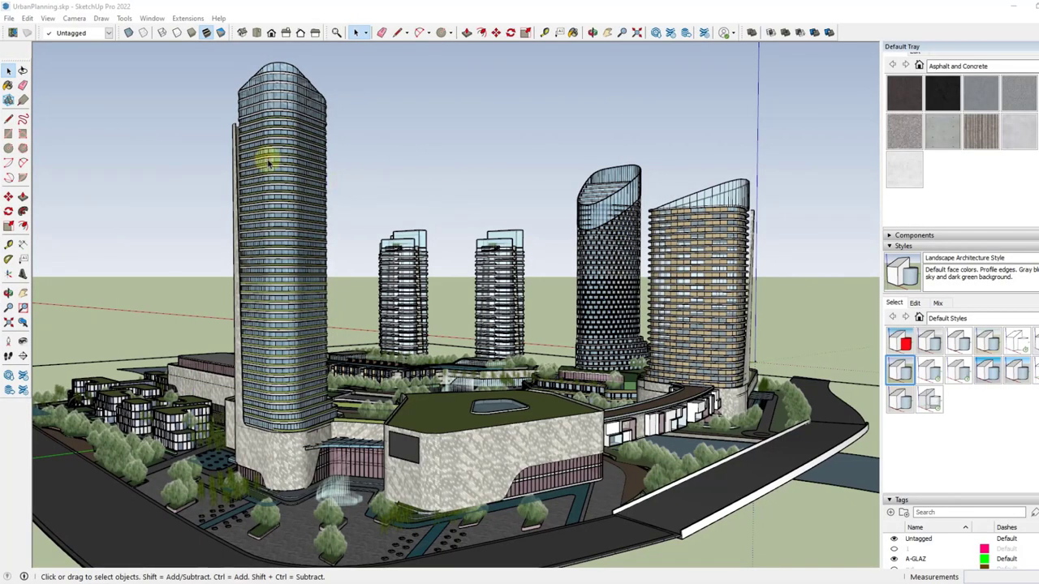
- View the urban planning model's page in 3D Warehouse and highlight the low-rise building group in the model
{"action": "middle_click_drag", "start_coordinate": [419, 293], "coordinate": [412, 297]}
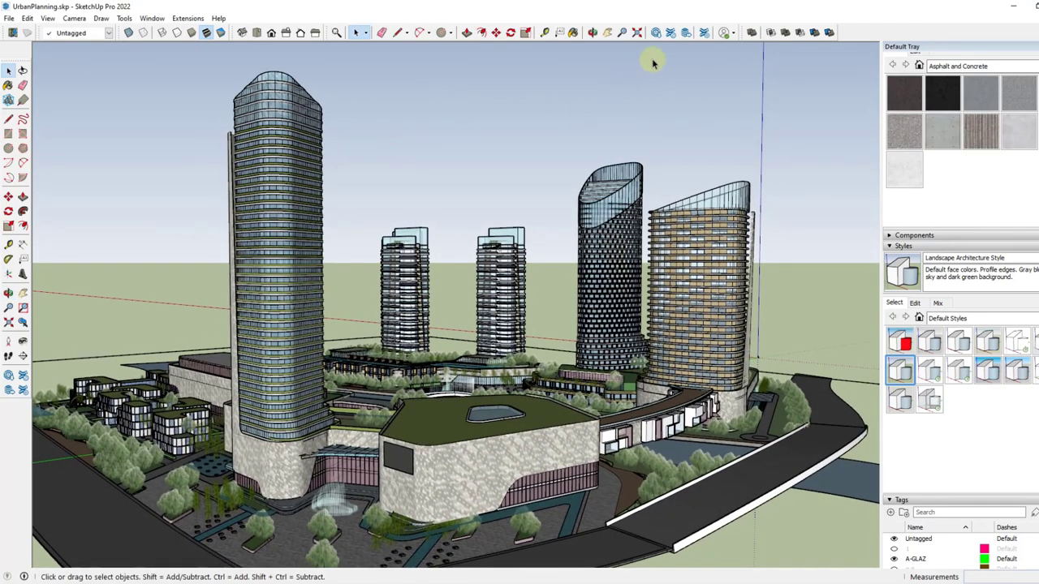
{"action": "left_click", "coordinate": [654, 34]}
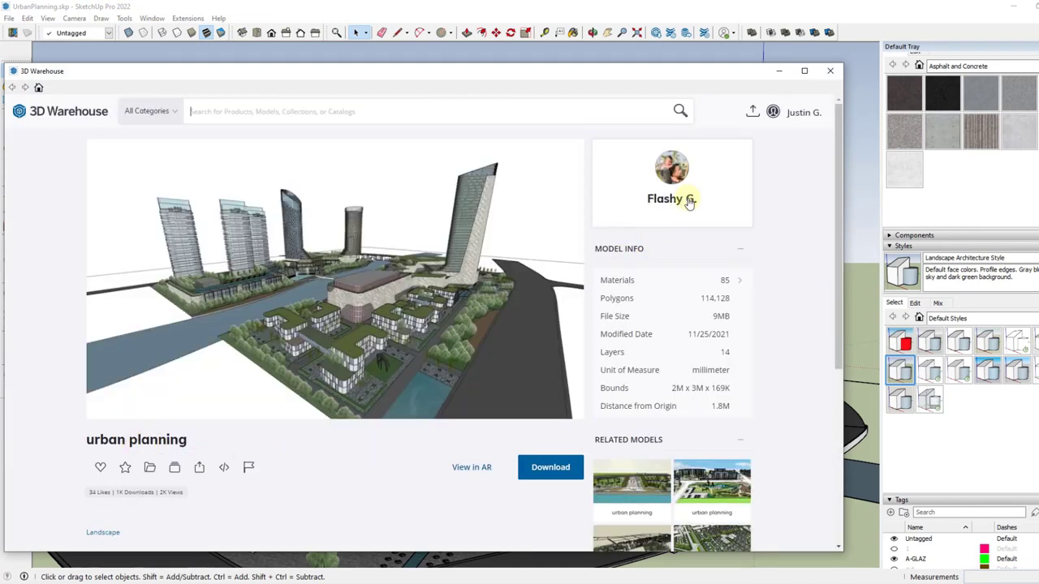
{"action": "left_click", "coordinate": [829, 71]}
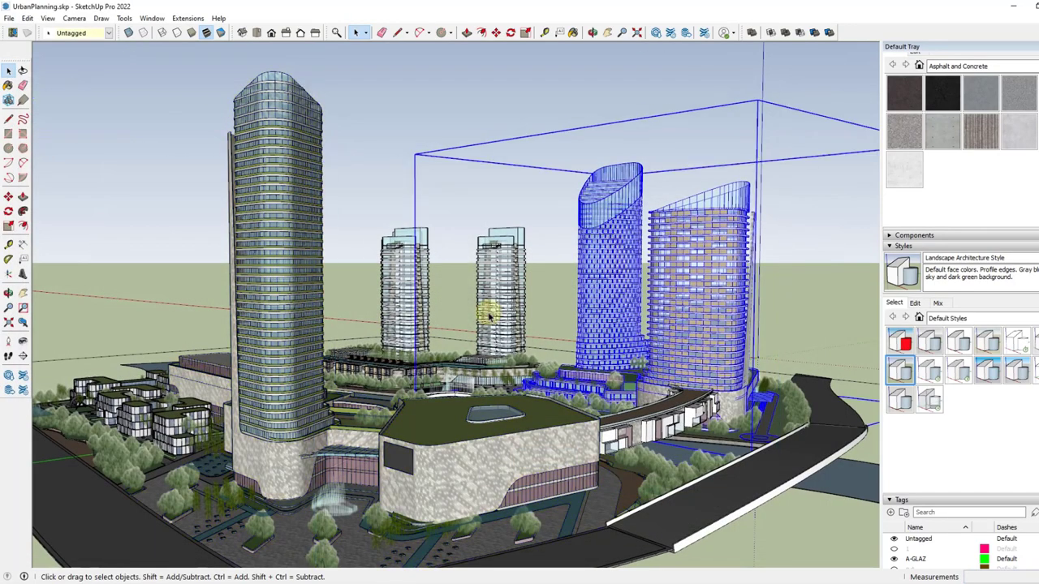
{"action": "left_click", "coordinate": [191, 411]}
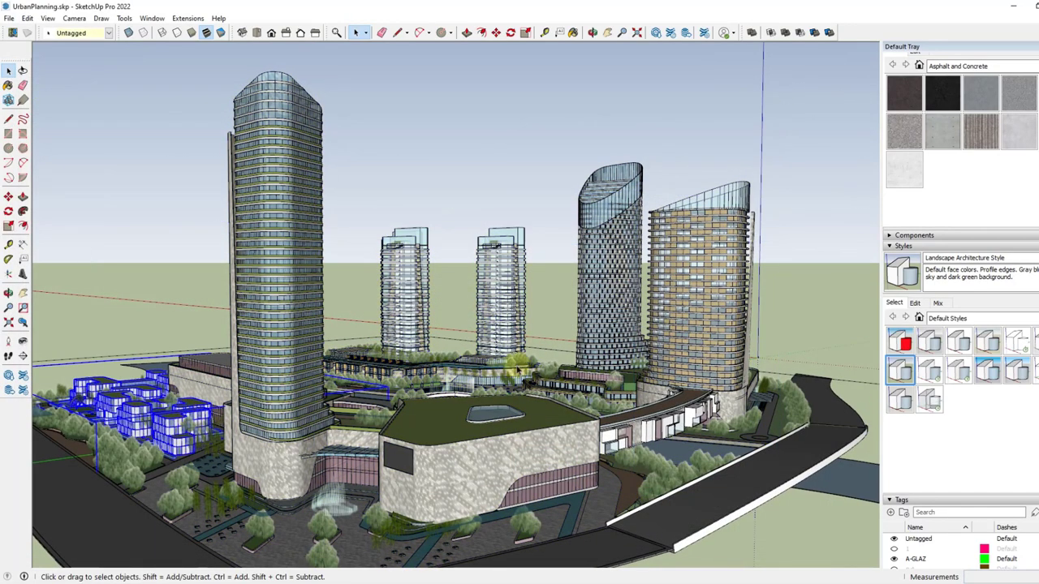
{"action": "left_click", "coordinate": [527, 192]}
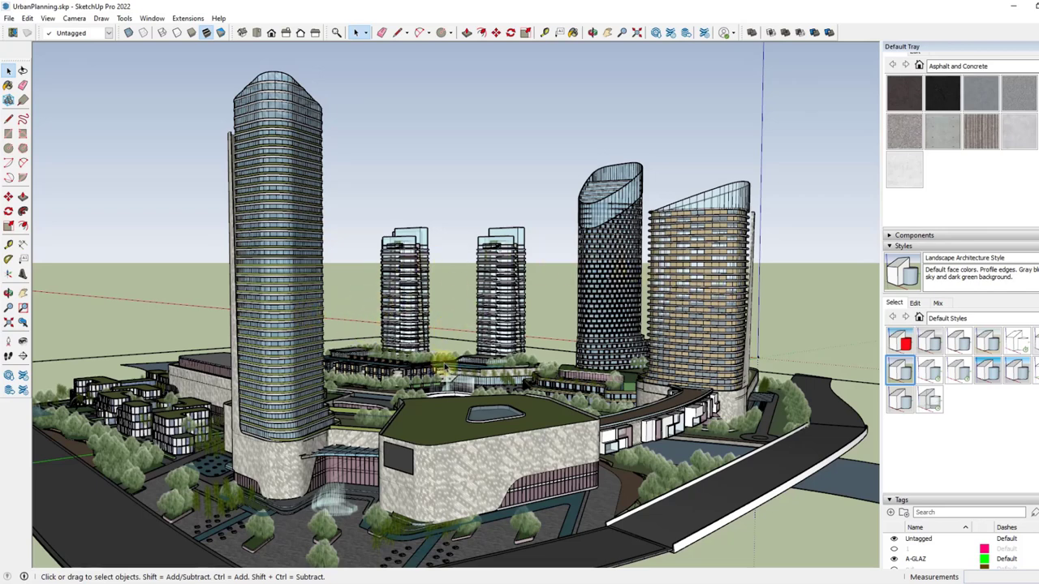
- Apply the HiddenLine style and edit it to show profiles at width 2 with the model axes turned off
{"action": "left_click", "coordinate": [1014, 345]}
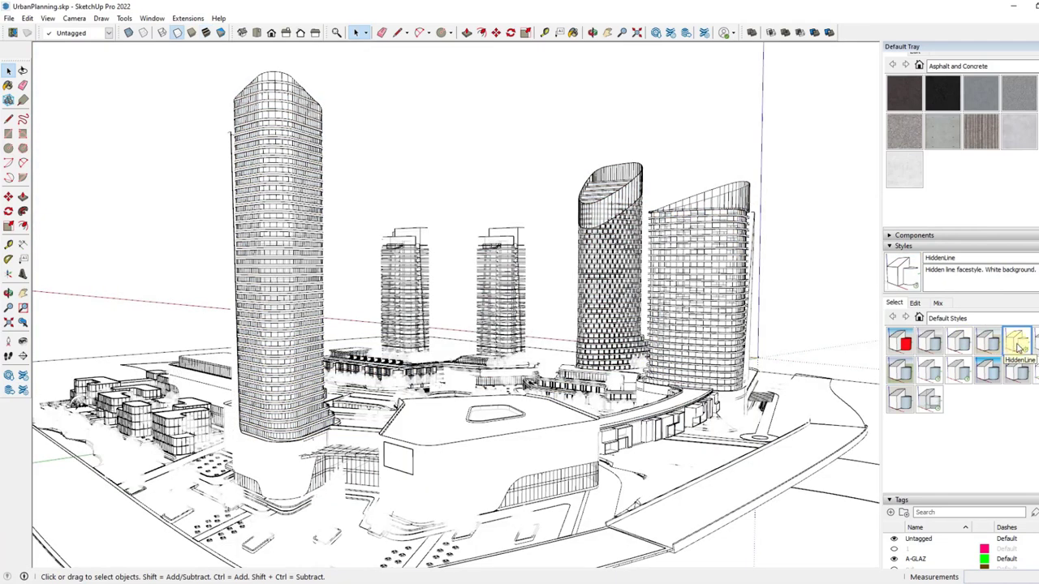
{"action": "left_click", "coordinate": [917, 304]}
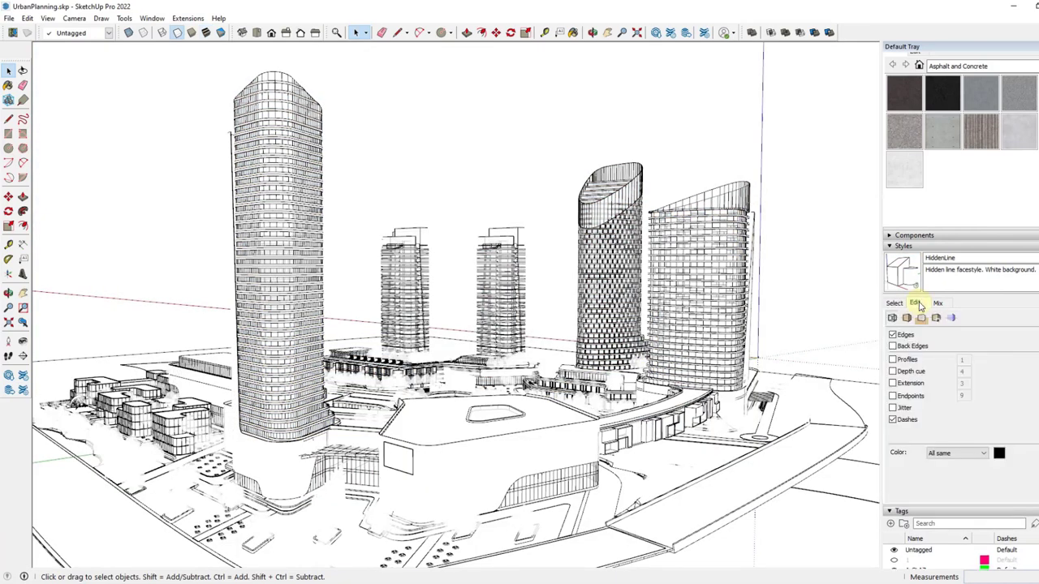
{"action": "left_click", "coordinate": [893, 360]}
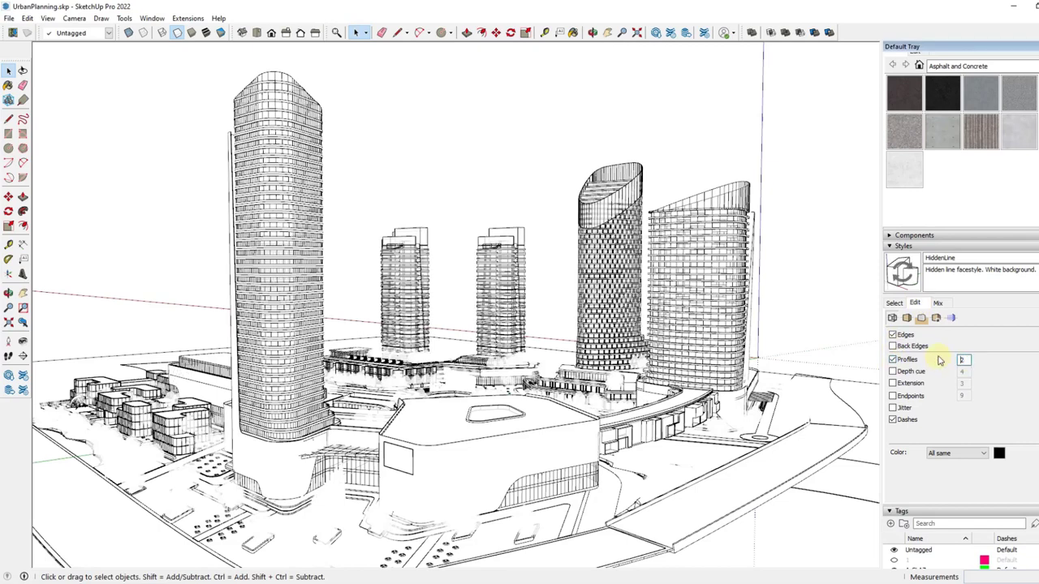
{"action": "key", "text": "Return"}
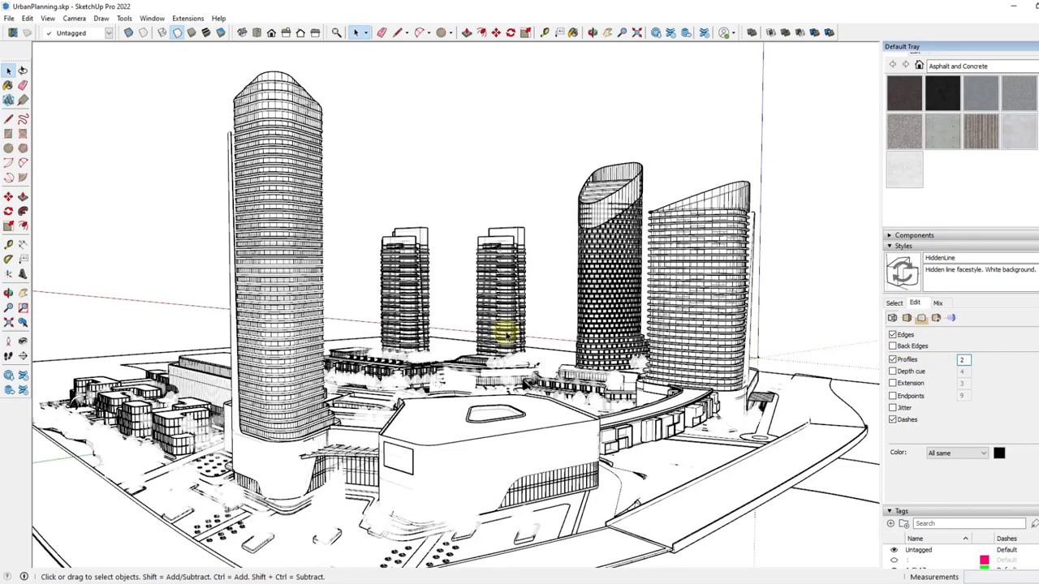
{"action": "left_click", "coordinate": [953, 318]}
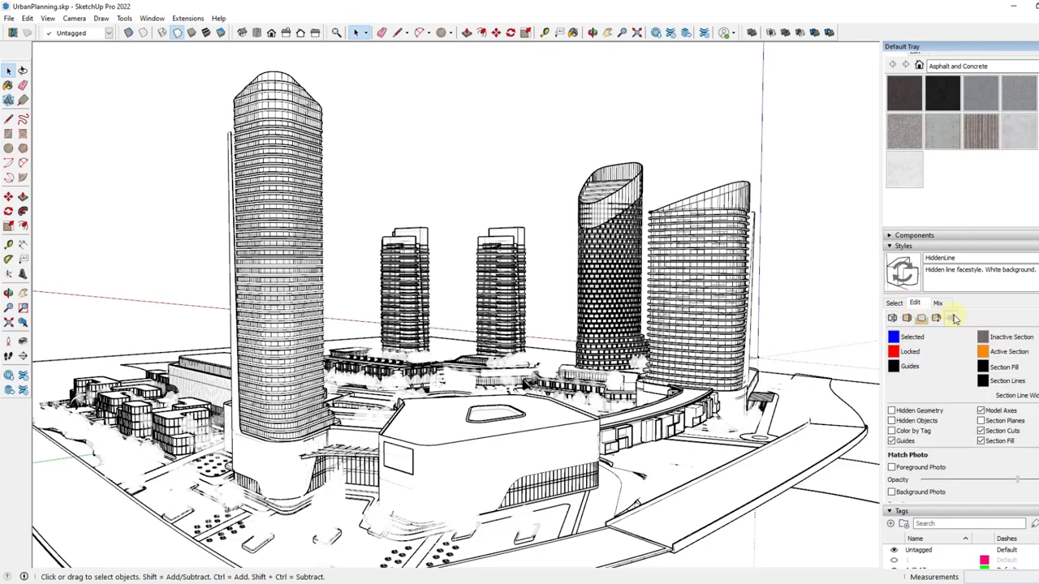
{"action": "left_click", "coordinate": [981, 411]}
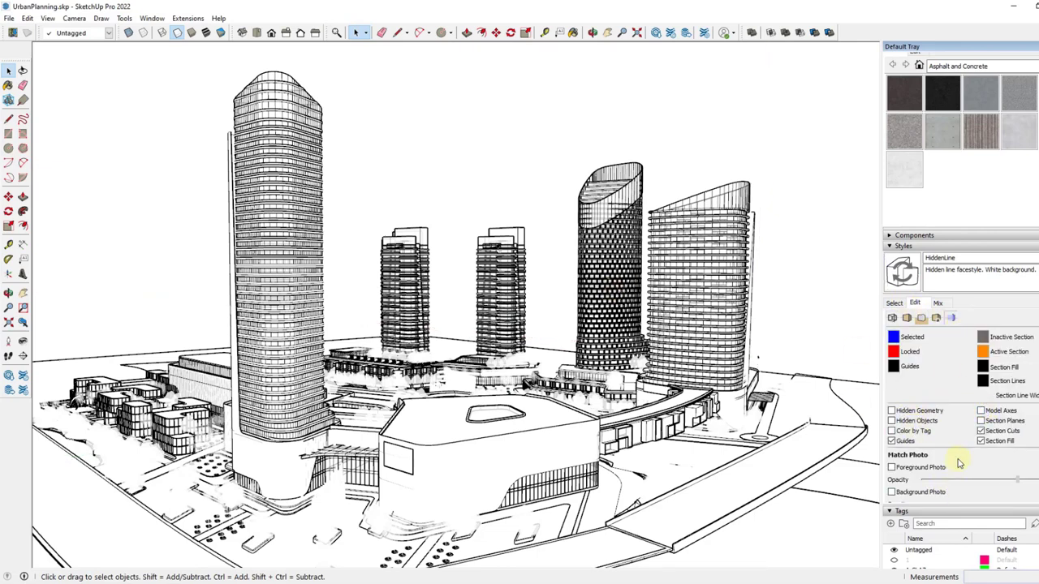
- Display fog and adjust its start and end distances so the rear towers fade into the background
{"action": "scroll", "coordinate": [958, 463], "scroll_direction": "down", "scroll_amount": 10}
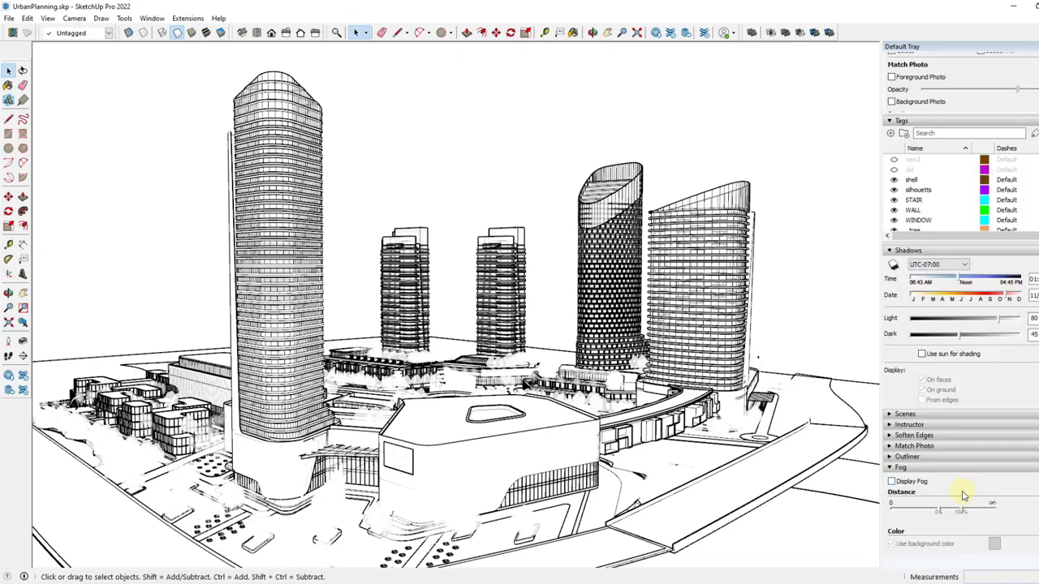
{"action": "left_click", "coordinate": [186, 17]}
{"action": "mouse_move", "coordinate": [152, 18]}
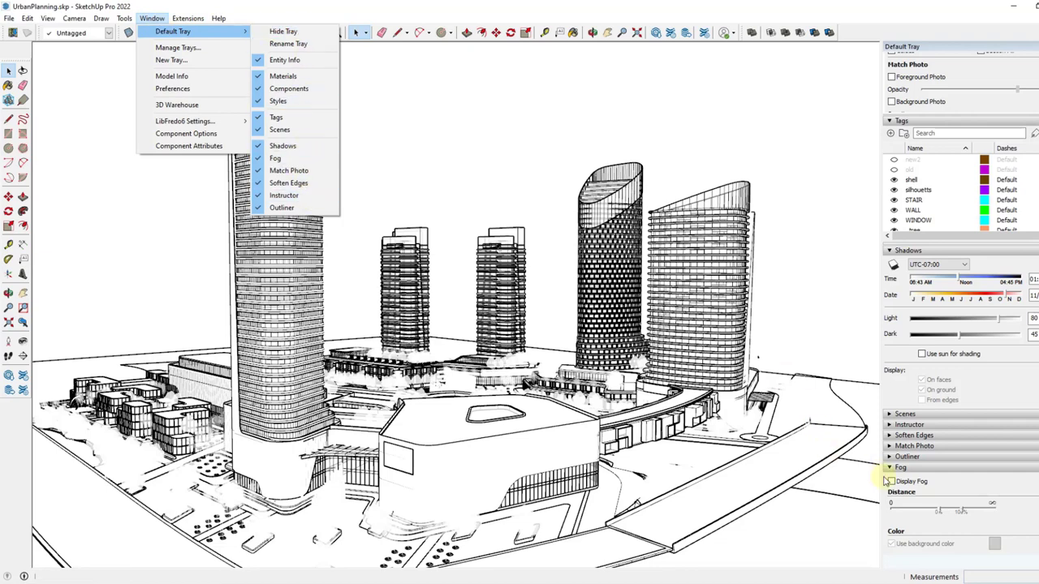
{"action": "left_click", "coordinate": [893, 483]}
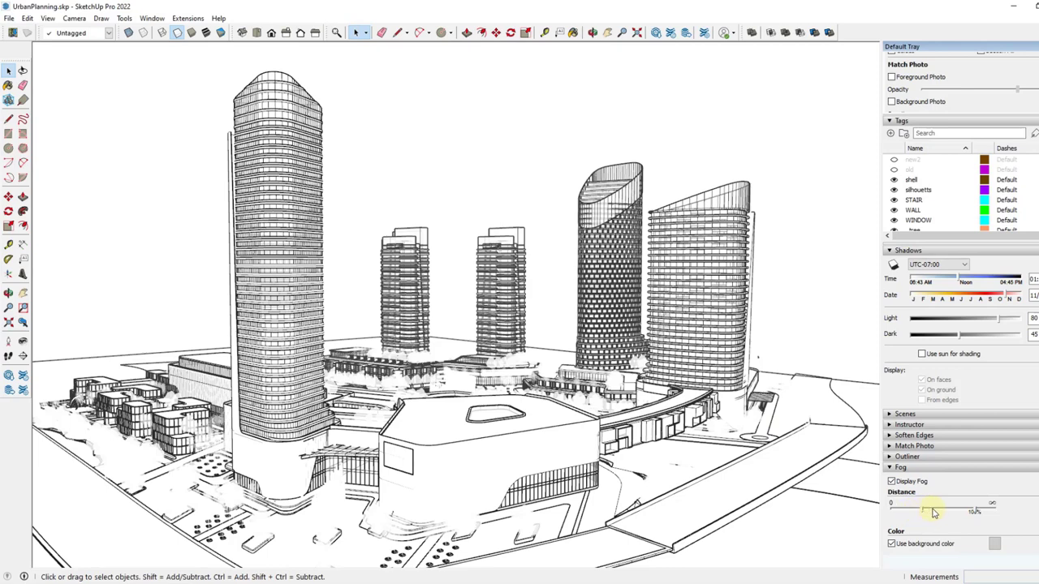
{"action": "mouse_move", "coordinate": [933, 511]}
{"action": "left_mouse_down"}
{"action": "mouse_move", "coordinate": [942, 512]}
{"action": "mouse_move", "coordinate": [917, 512]}
{"action": "left_mouse_up"}
{"action": "left_click_drag", "start_coordinate": [964, 514], "coordinate": [940, 512]}
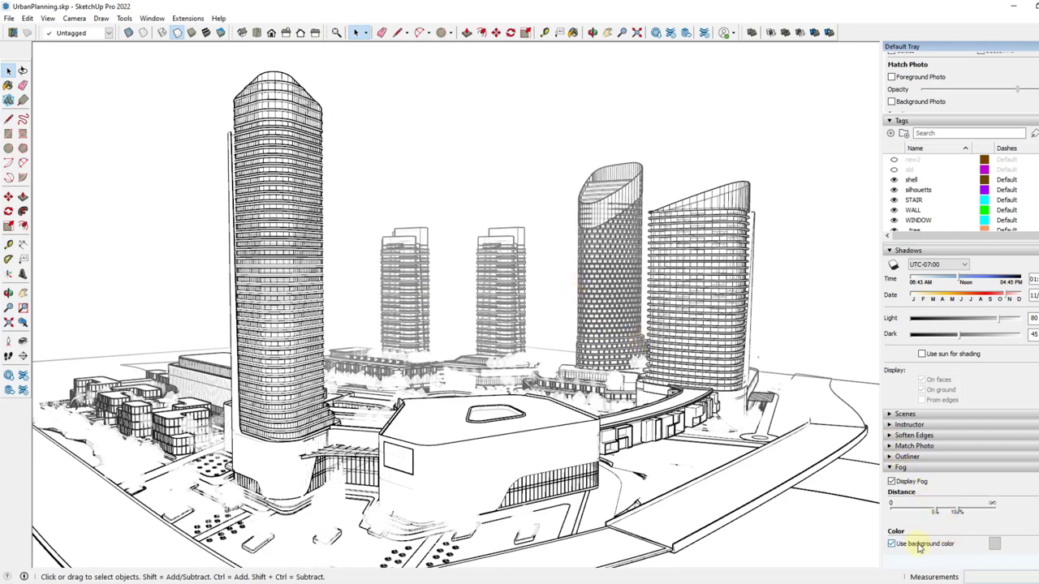
- Switch the fog from the background color to a custom light gray
{"action": "left_click", "coordinate": [995, 545]}
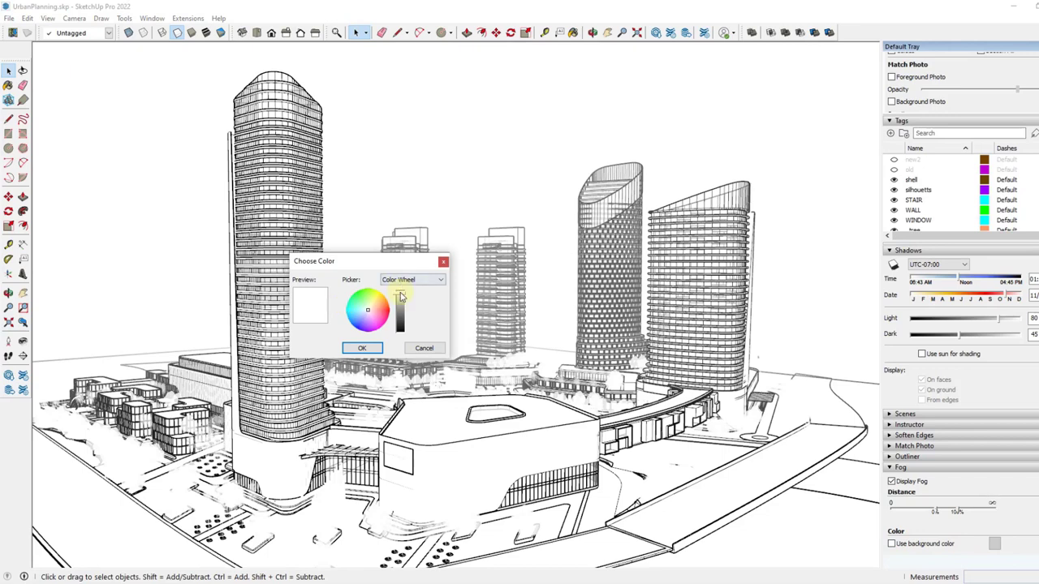
{"action": "left_click_drag", "start_coordinate": [401, 297], "coordinate": [401, 310]}
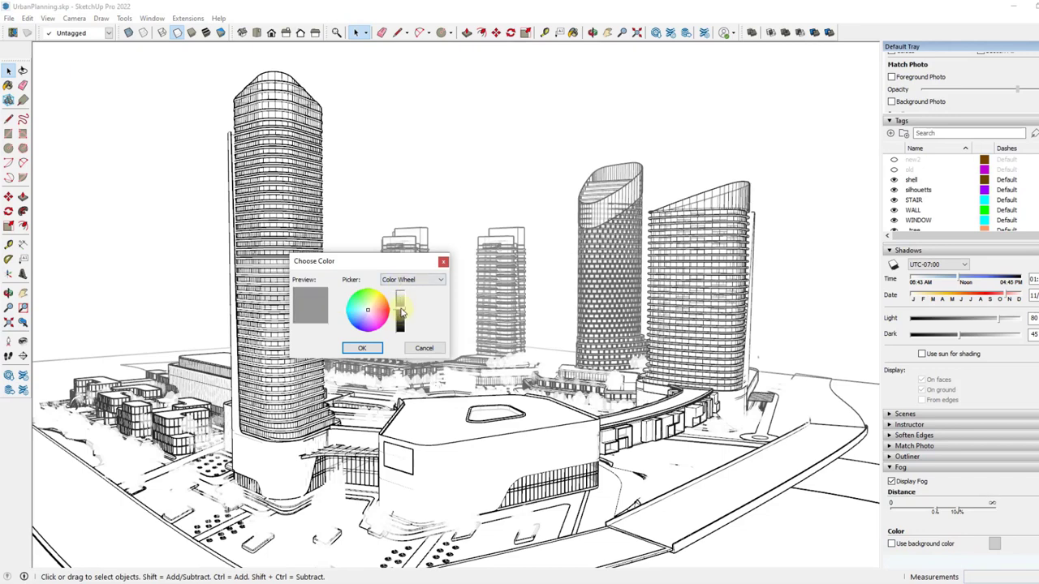
{"action": "left_click", "coordinate": [362, 348]}
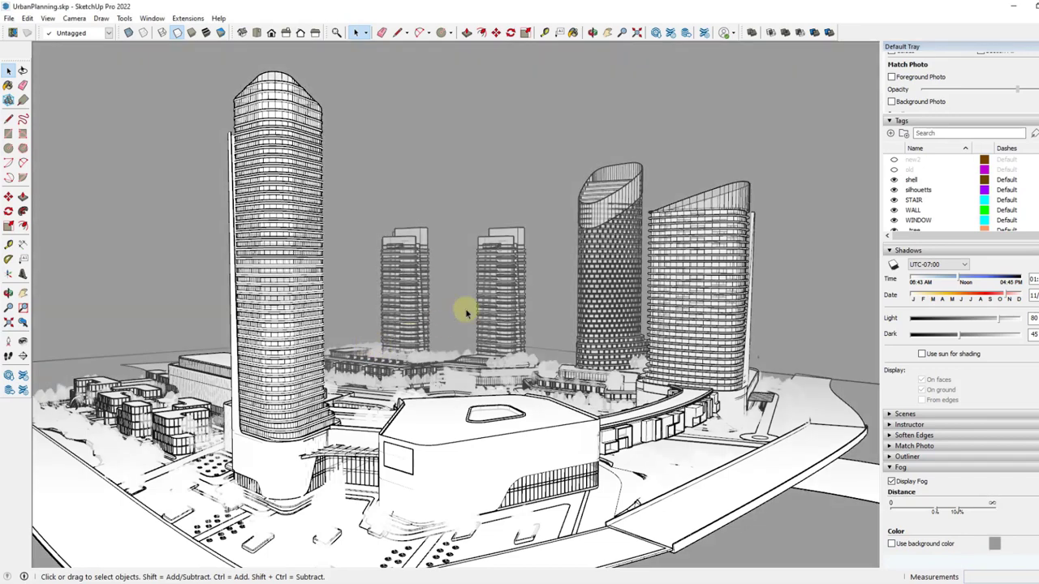
{"action": "left_click", "coordinate": [997, 543]}
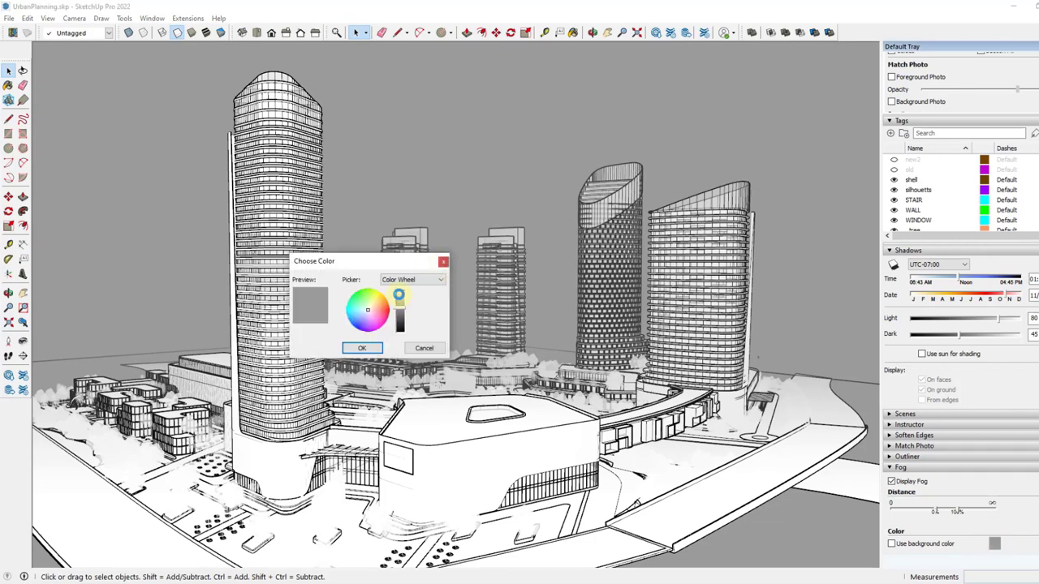
{"action": "left_click_drag", "start_coordinate": [399, 297], "coordinate": [400, 302]}
{"action": "left_click", "coordinate": [362, 348]}
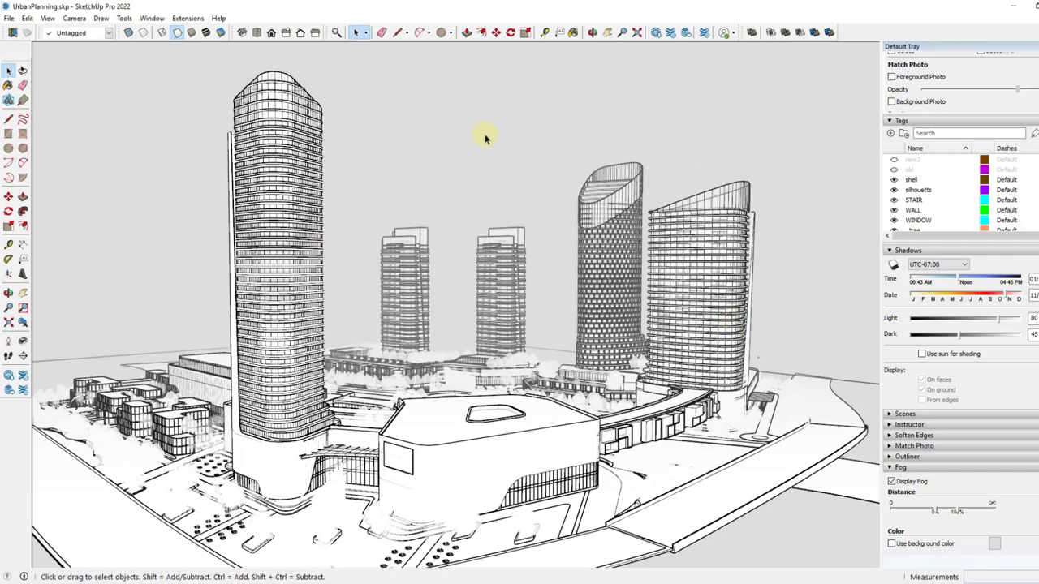
- Add a scene of the current view while updating the selected style, and add a second scene after it
{"action": "left_click", "coordinate": [48, 18]}
{"action": "mouse_move", "coordinate": [73, 223]}
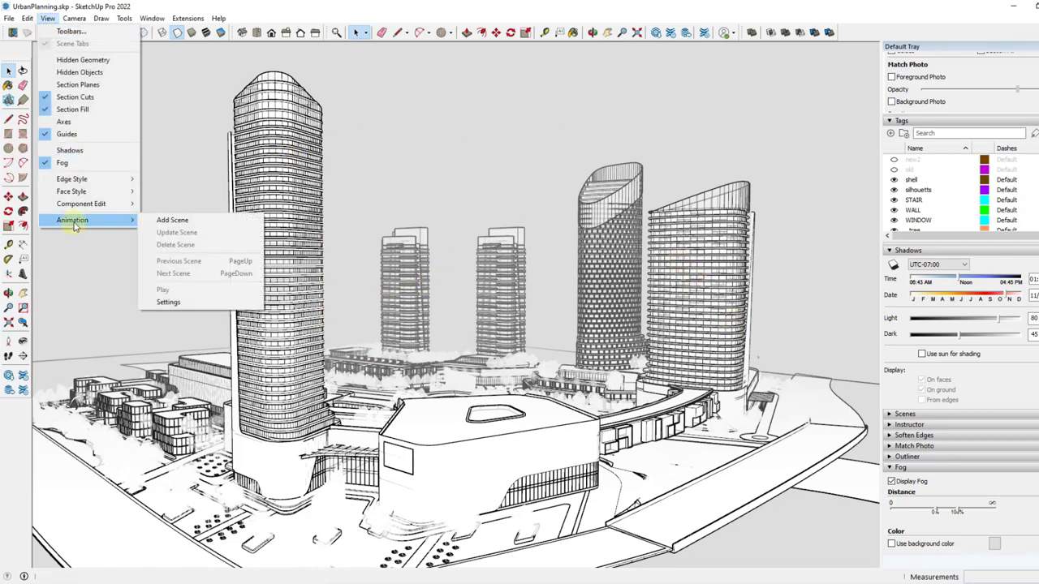
{"action": "left_click", "coordinate": [180, 224]}
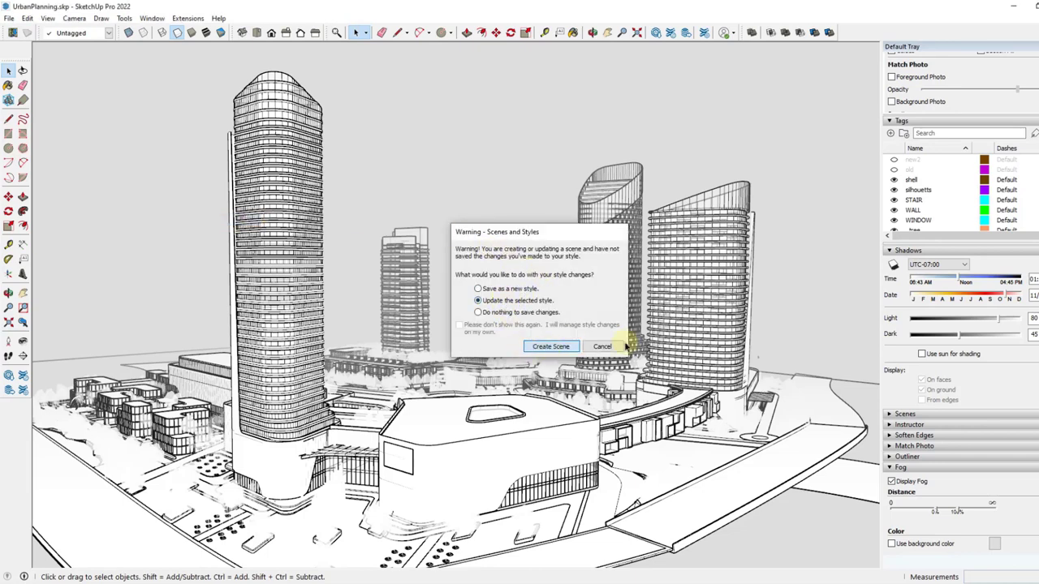
{"action": "left_click", "coordinate": [551, 346]}
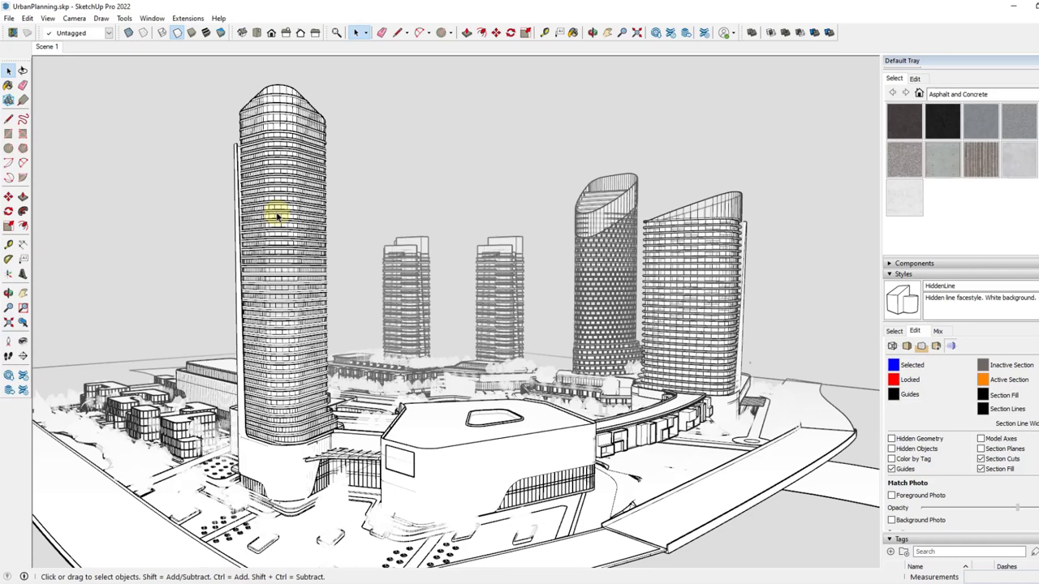
{"action": "right_click", "coordinate": [47, 47]}
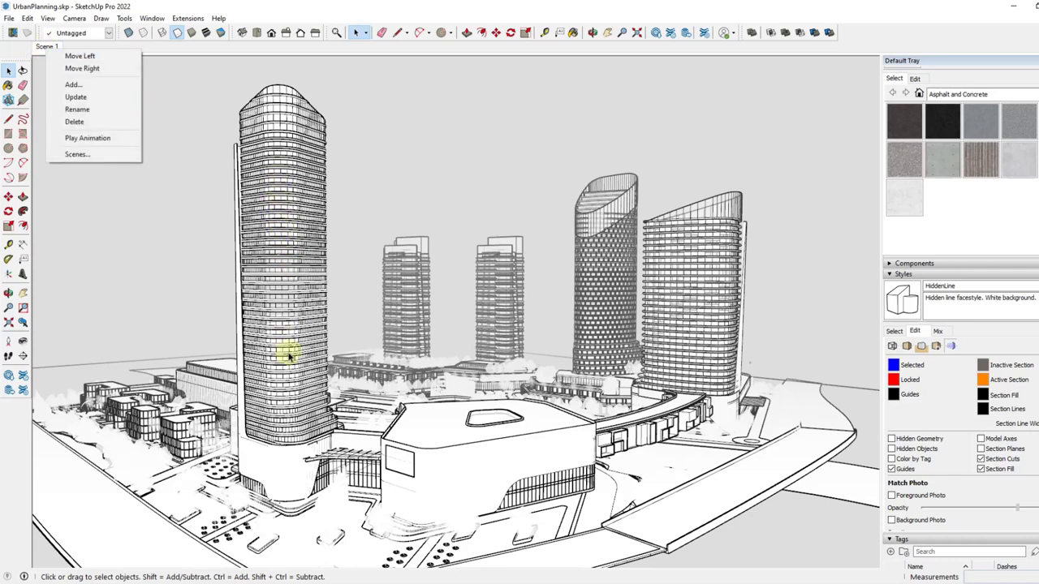
{"action": "left_click", "coordinate": [70, 85]}
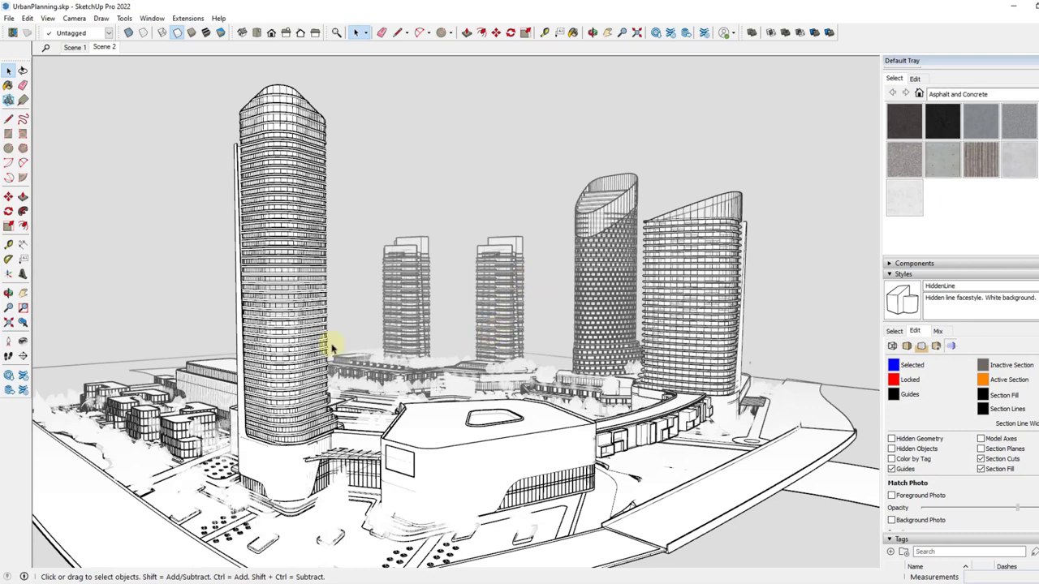
- Hide everything in Scene 2 except the front tower's group, turning fog off temporarily to select all of the surroundings
{"action": "left_click", "coordinate": [293, 339]}
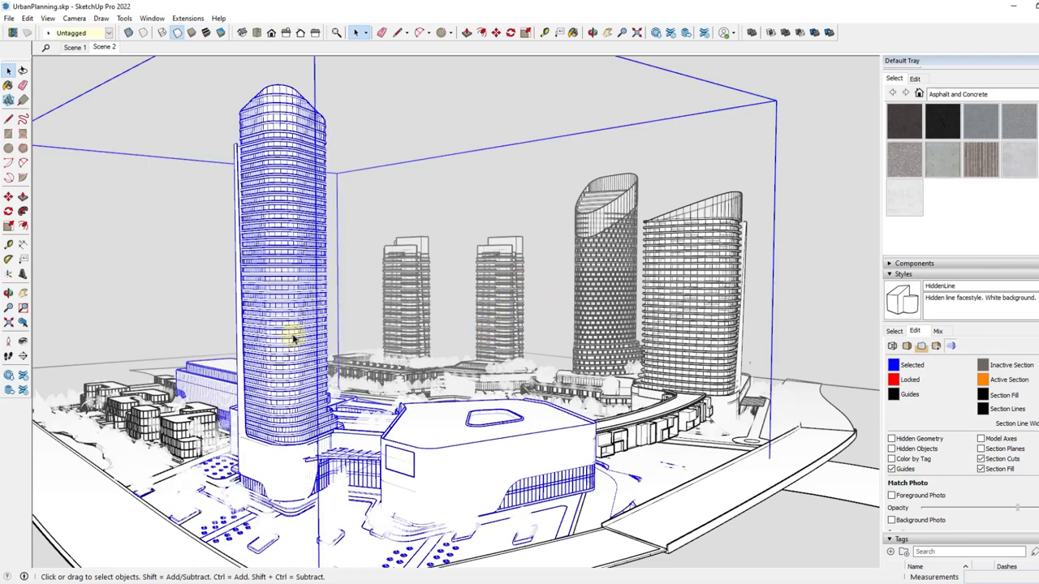
{"action": "scroll", "coordinate": [505, 334], "scroll_direction": "down", "scroll_amount": 4}
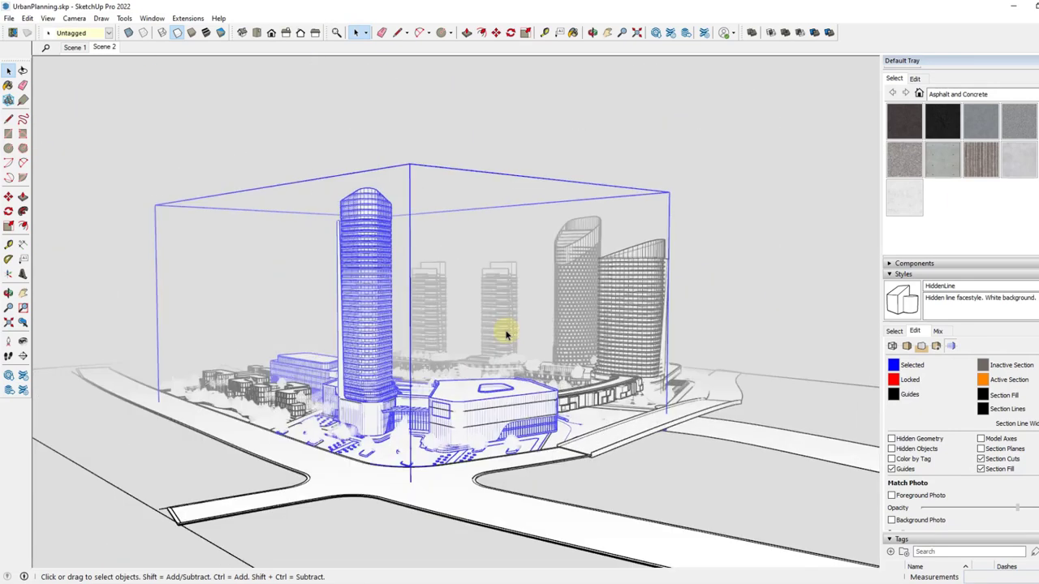
{"action": "scroll", "coordinate": [495, 309], "scroll_direction": "down", "scroll_amount": 3}
{"action": "middle_click_drag", "start_coordinate": [489, 295], "coordinate": [487, 341]}
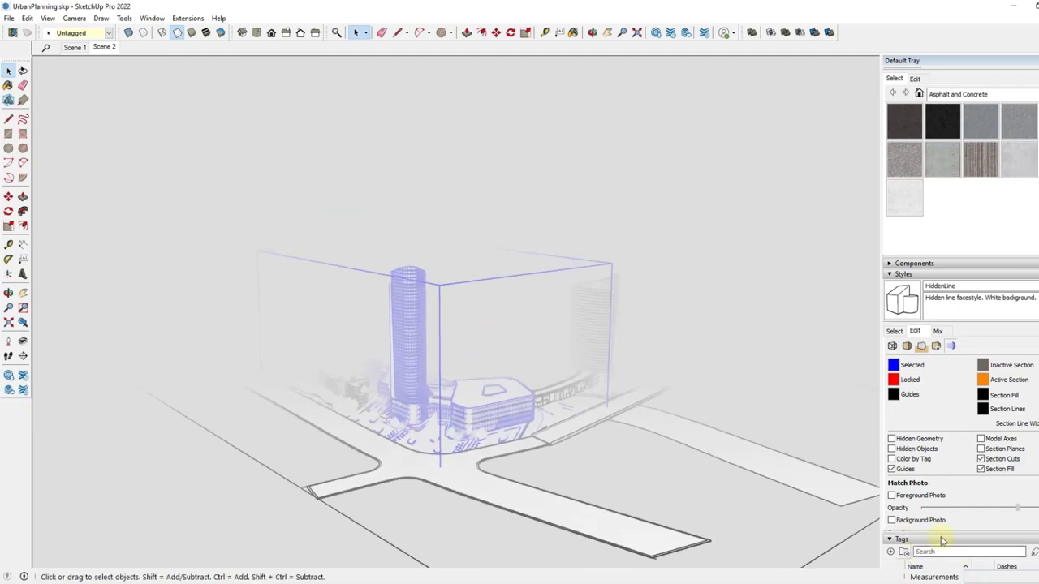
{"action": "scroll", "coordinate": [942, 540], "scroll_direction": "down", "scroll_amount": 5}
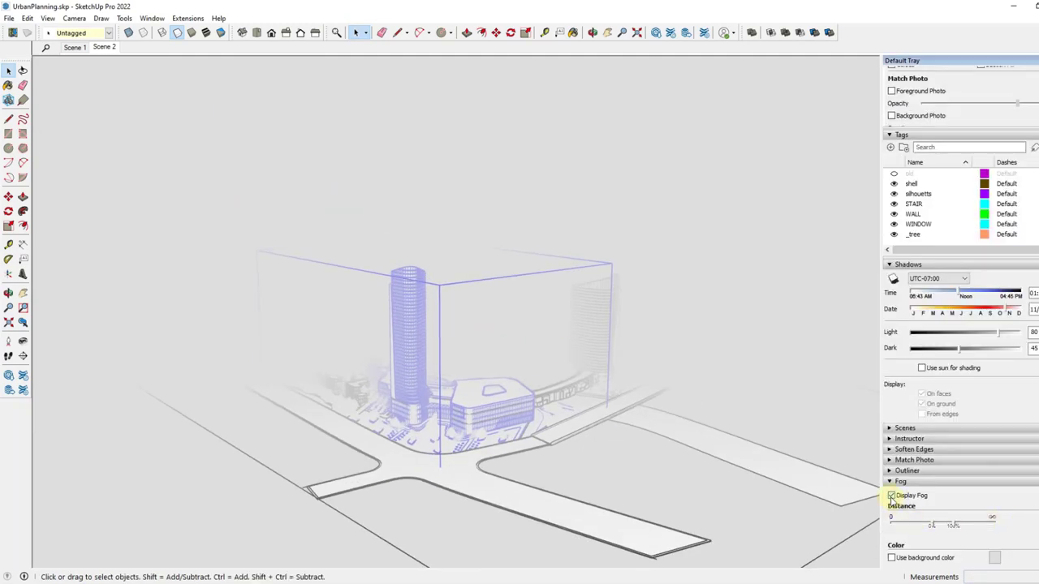
{"action": "left_click", "coordinate": [891, 496]}
{"action": "scroll", "coordinate": [459, 348], "scroll_direction": "down", "scroll_amount": 2}
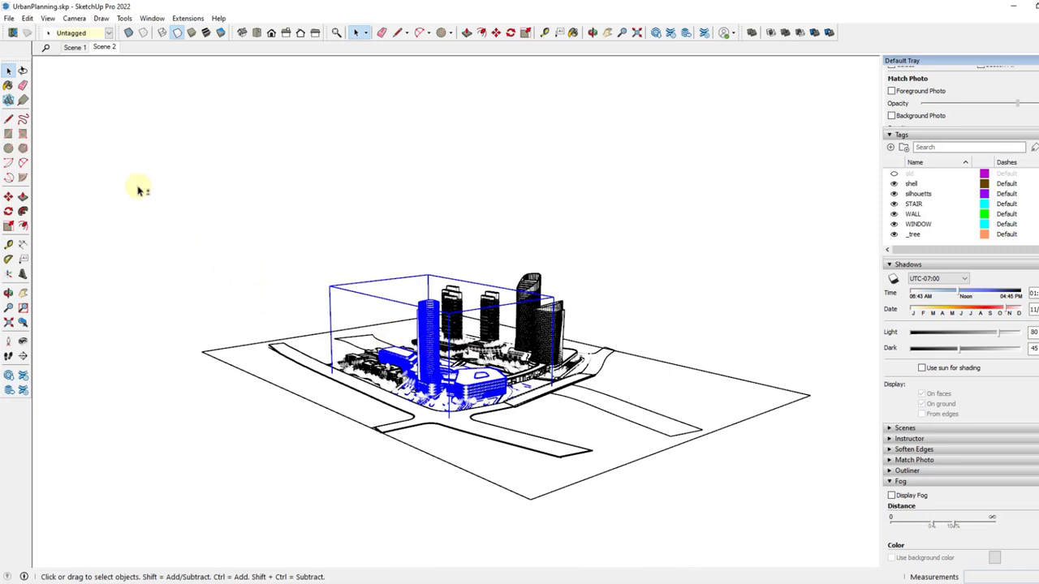
{"action": "left_click_drag", "start_coordinate": [144, 186], "coordinate": [826, 536]}
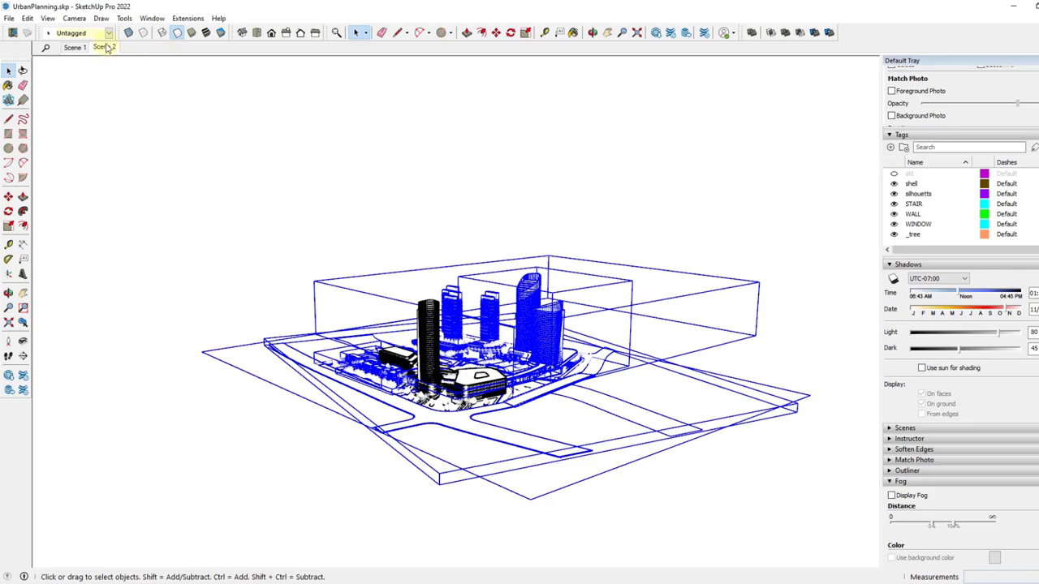
{"action": "left_click", "coordinate": [104, 47]}
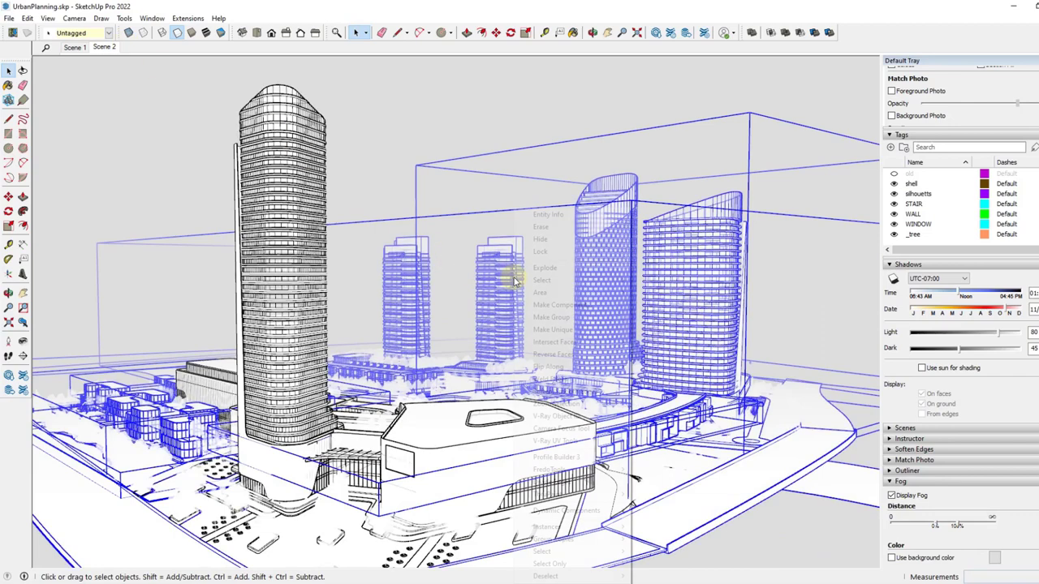
{"action": "right_click", "coordinate": [512, 278]}
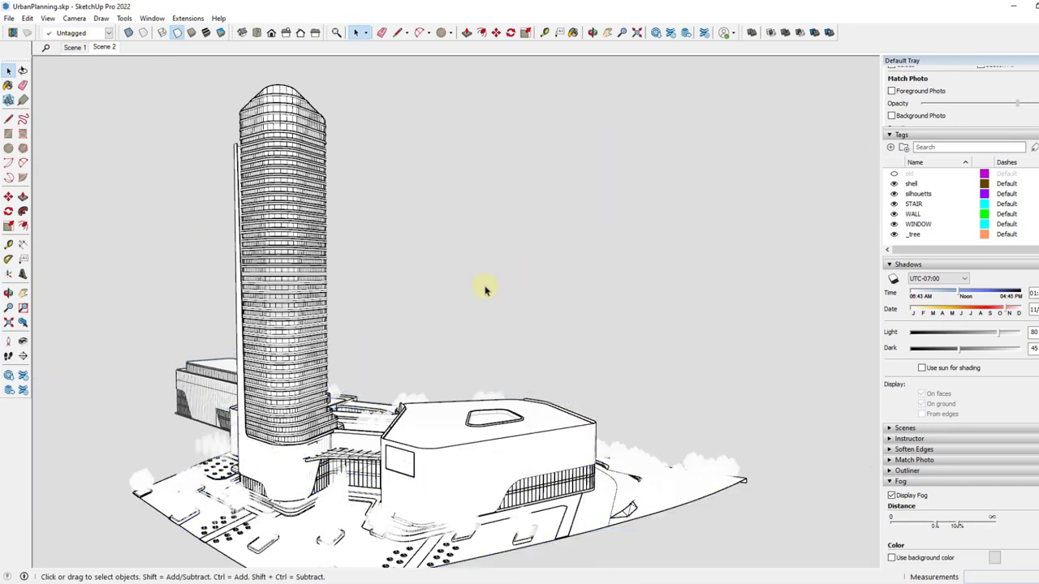
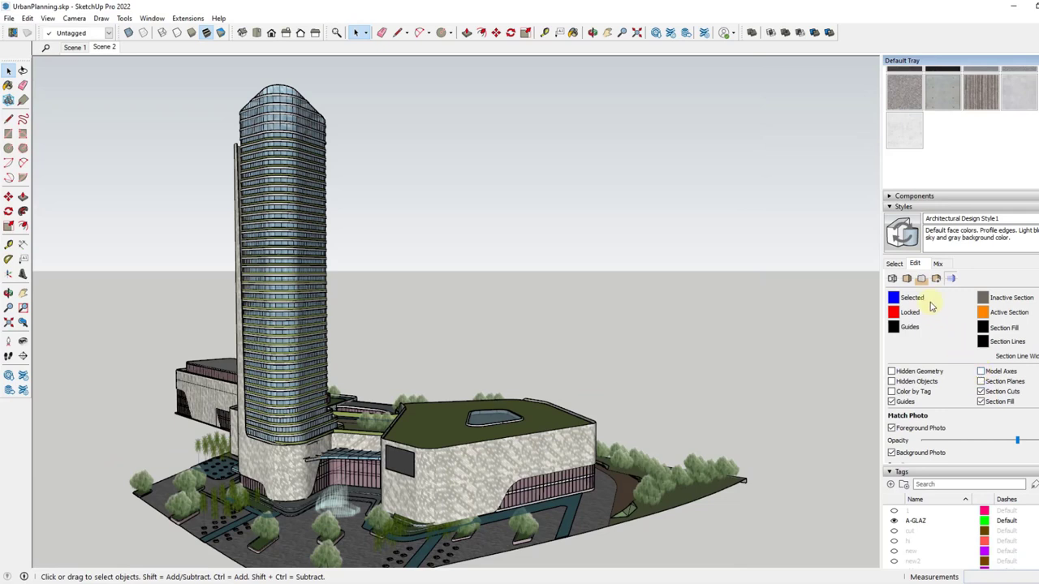
- Turn on jitter for the edges and turn off the sky in Architectural Design Style1
{"action": "left_click", "coordinate": [894, 278]}
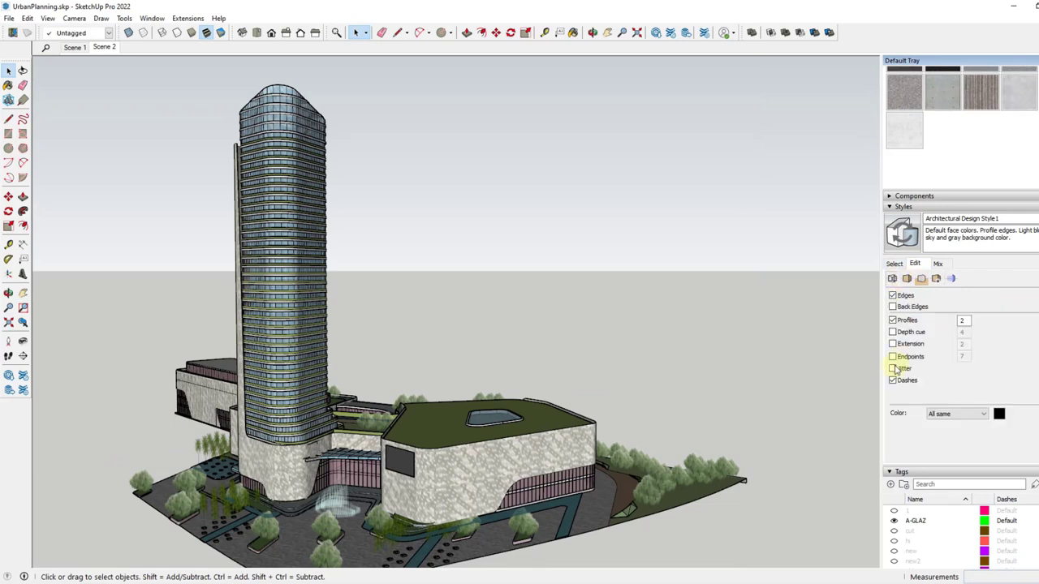
{"action": "left_click", "coordinate": [893, 369]}
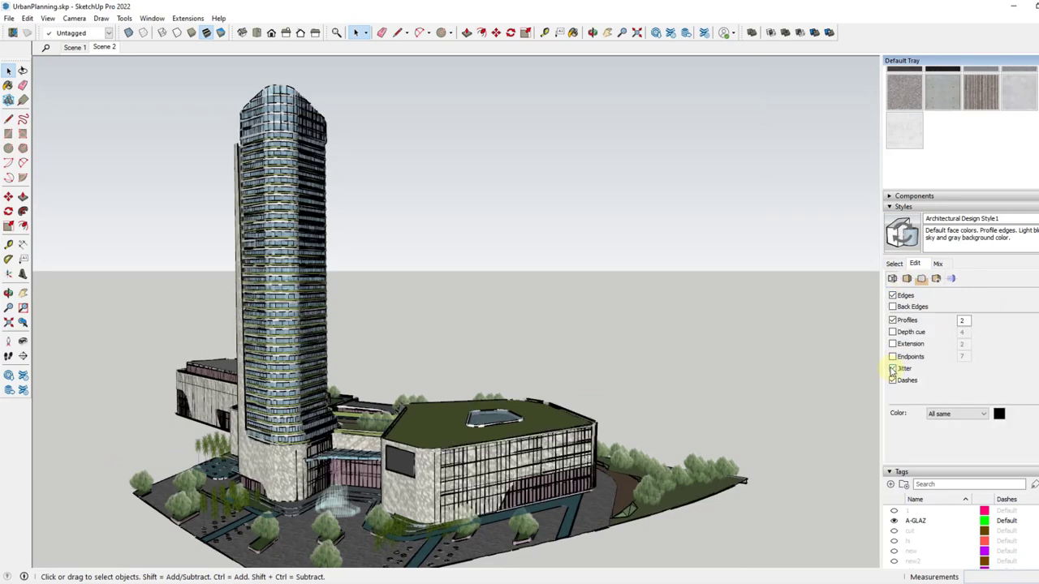
{"action": "left_click", "coordinate": [893, 370]}
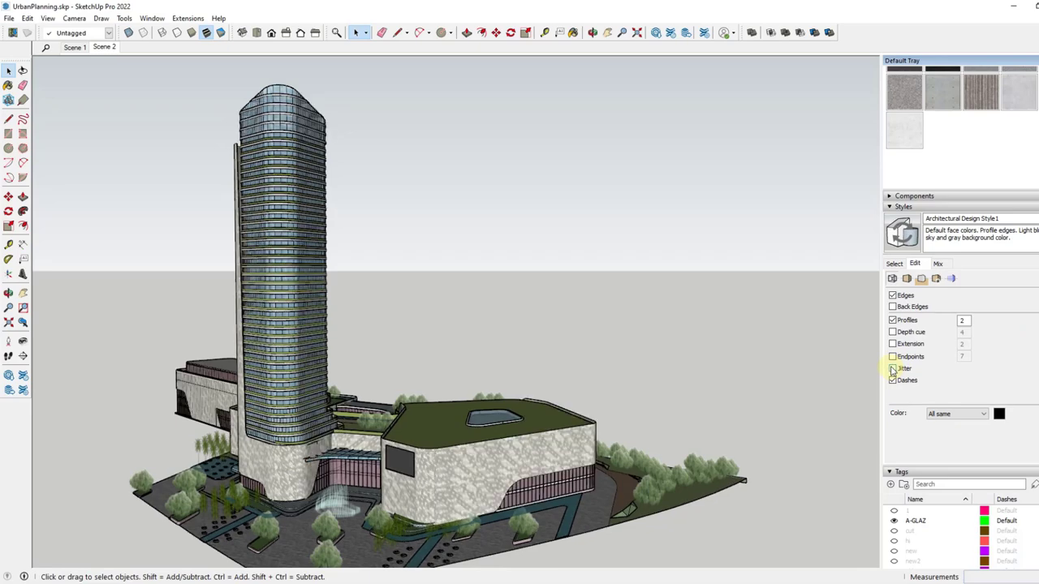
{"action": "left_click", "coordinate": [893, 369]}
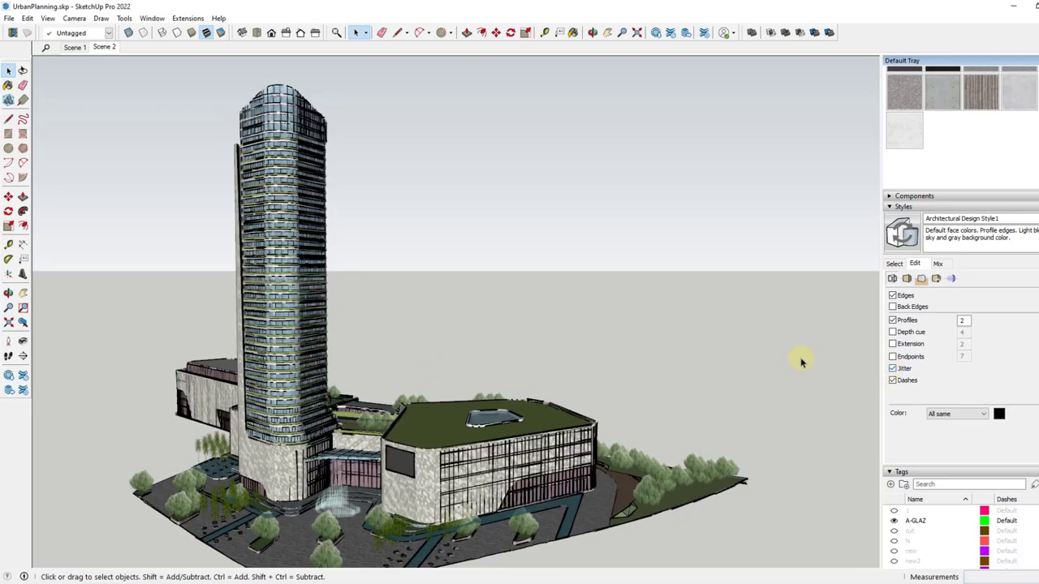
{"action": "left_click", "coordinate": [922, 280]}
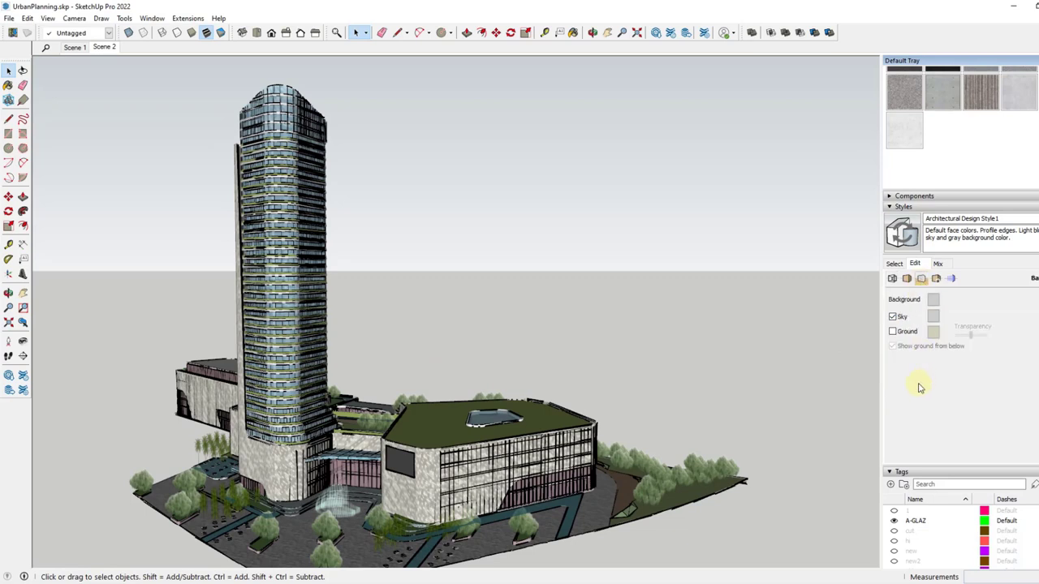
{"action": "left_click", "coordinate": [893, 318]}
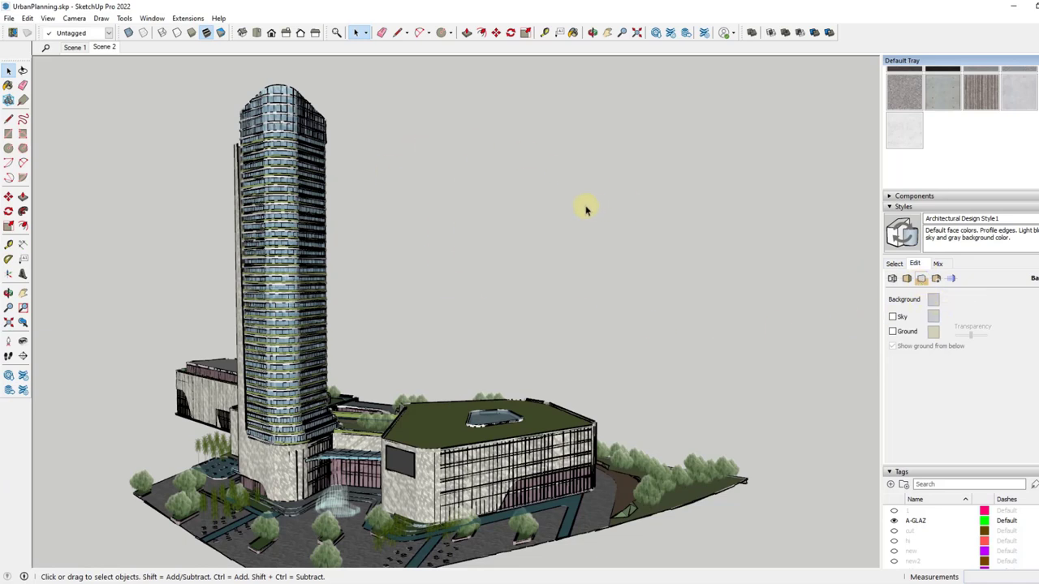
- Update the style with its changes and save the current view to Scene 2, checking it against Scene 1
{"action": "left_click", "coordinate": [901, 235]}
{"action": "right_click", "coordinate": [99, 47]}
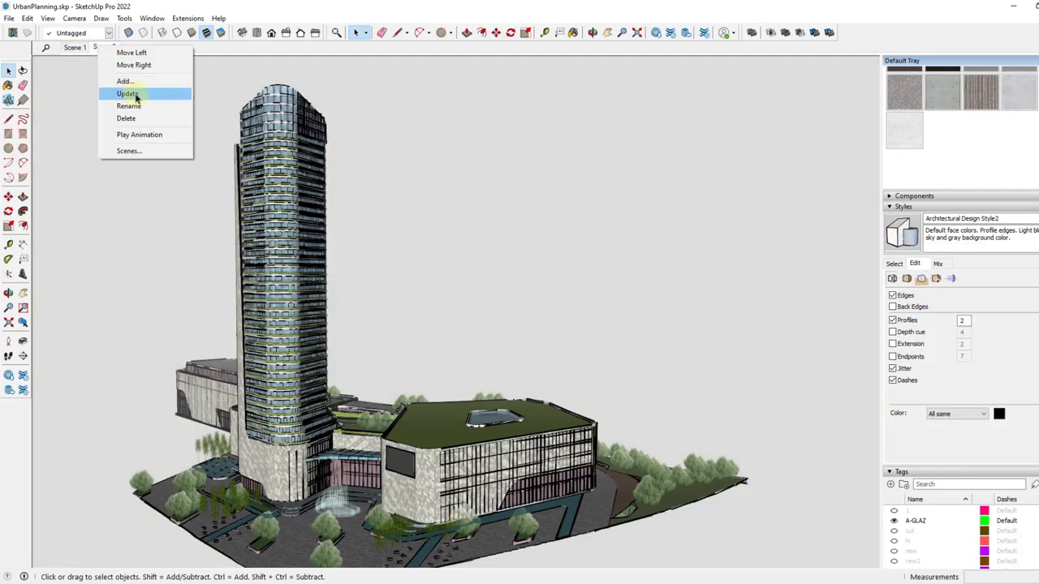
{"action": "left_click", "coordinate": [130, 95]}
{"action": "left_click", "coordinate": [102, 48]}
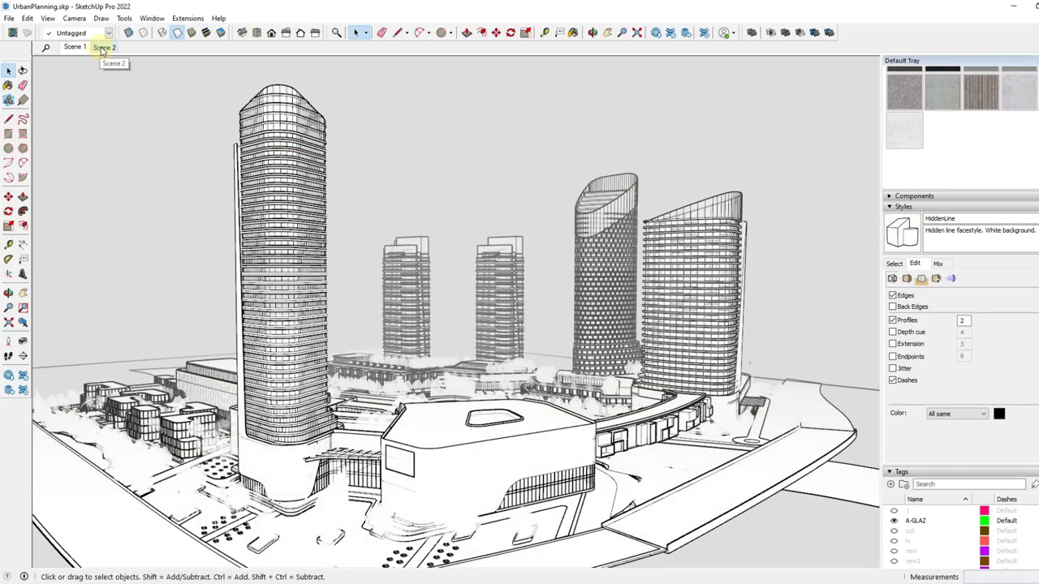
{"action": "left_click", "coordinate": [102, 49]}
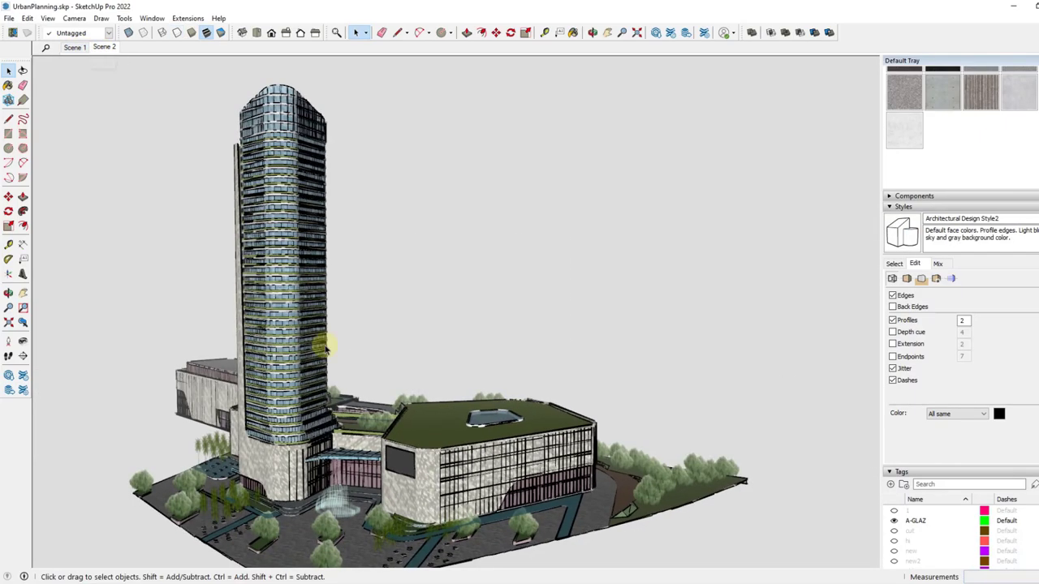
- Try hiding the front tower's group in Scene 1, and undo it
{"action": "left_click", "coordinate": [74, 47]}
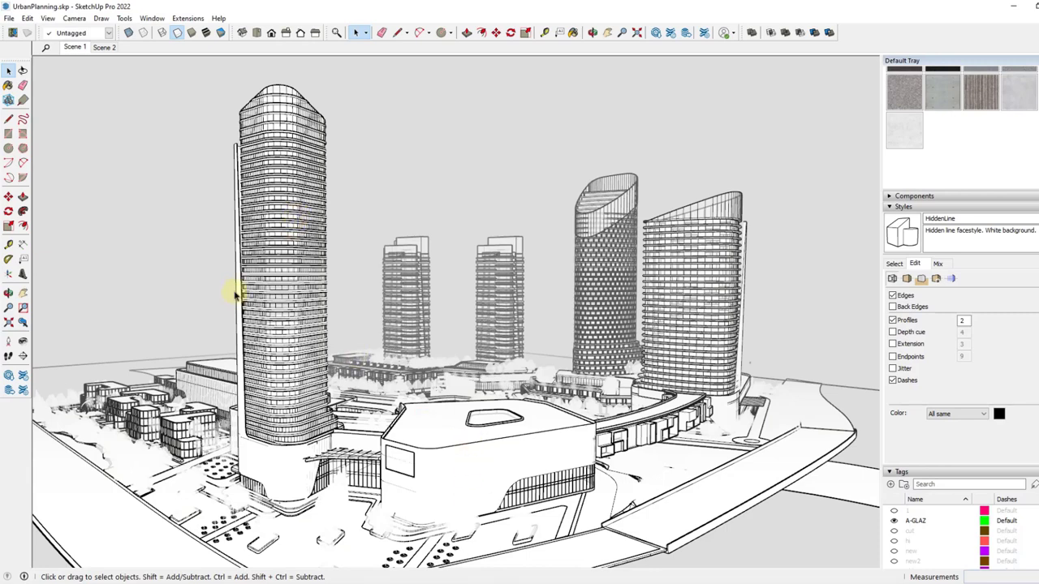
{"action": "right_click", "coordinate": [283, 252]}
{"action": "left_click", "coordinate": [309, 283]}
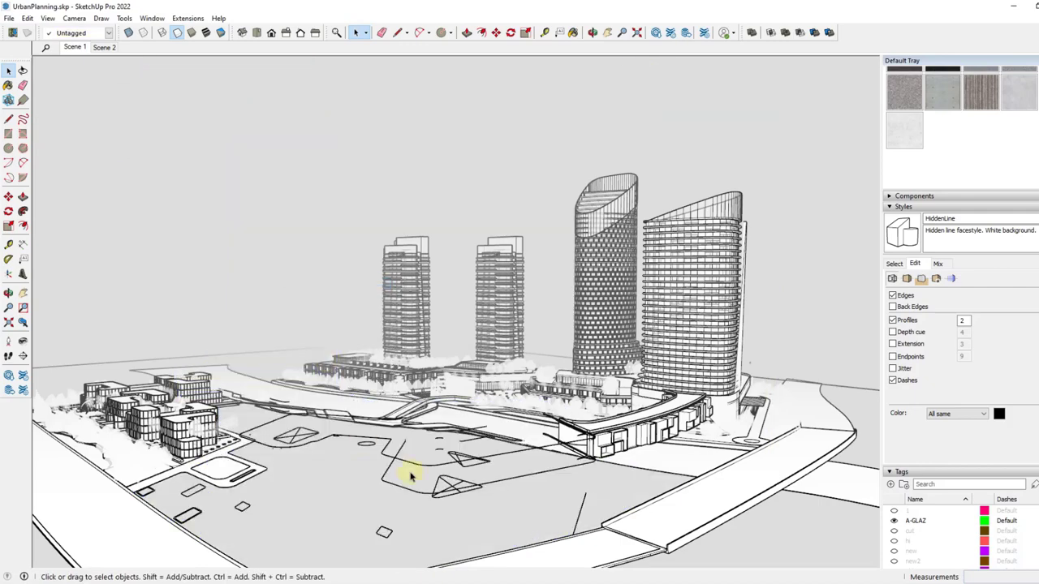
{"action": "key", "text": "ctrl+z"}
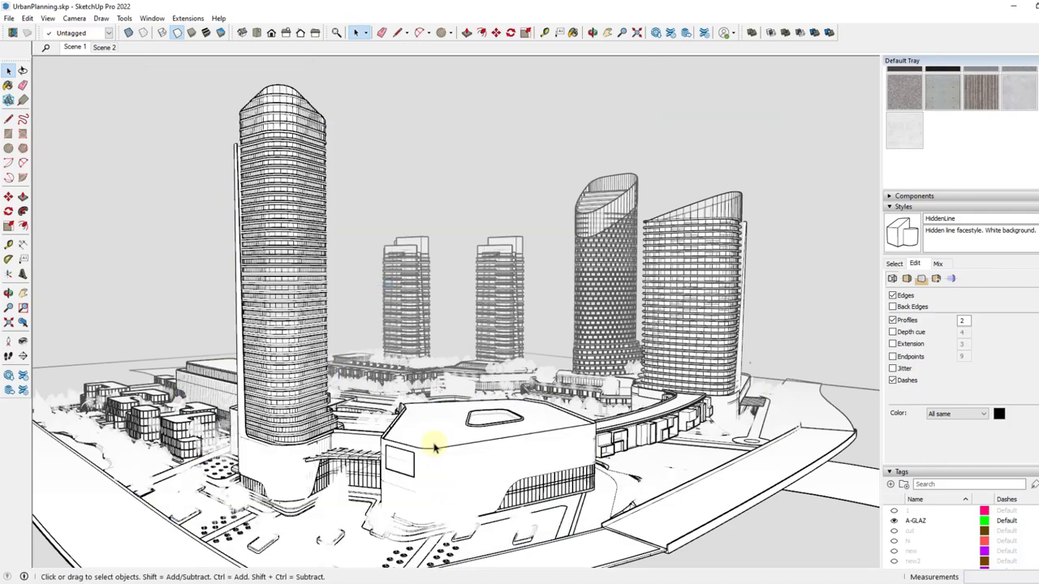
- Export Scene 1 as the 2D graphic UrbanPlanningBackground.png at view size with anti-aliasing and no transparent background
{"action": "left_click", "coordinate": [74, 47]}
{"action": "left_click", "coordinate": [74, 47]}
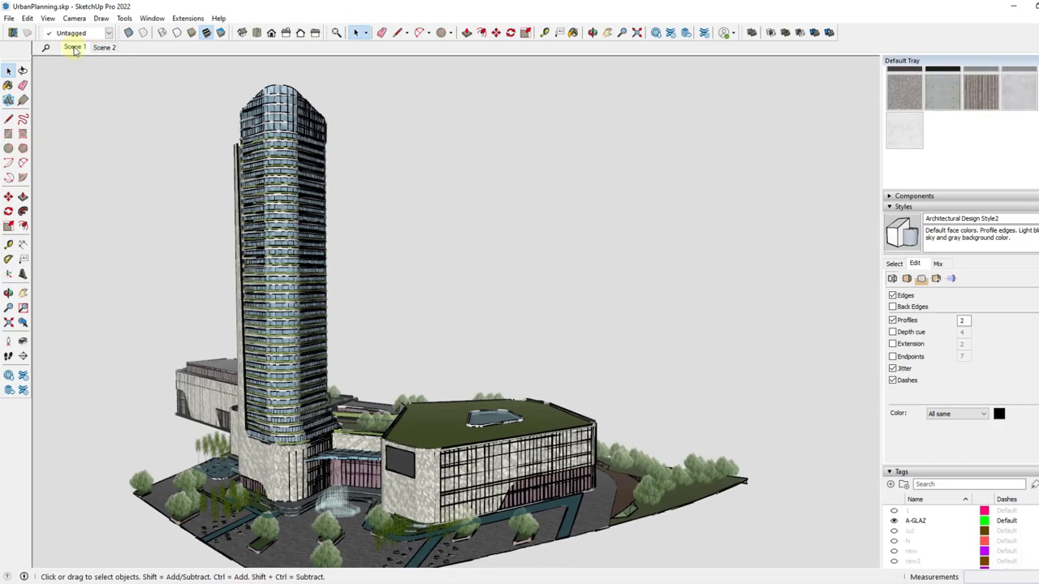
{"action": "left_click", "coordinate": [9, 18]}
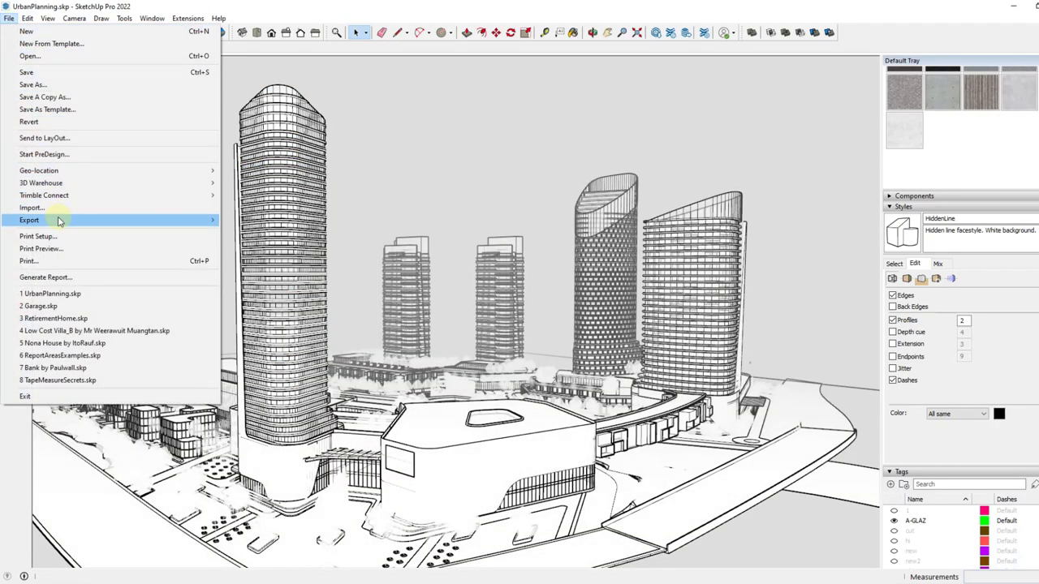
{"action": "mouse_move", "coordinate": [60, 221]}
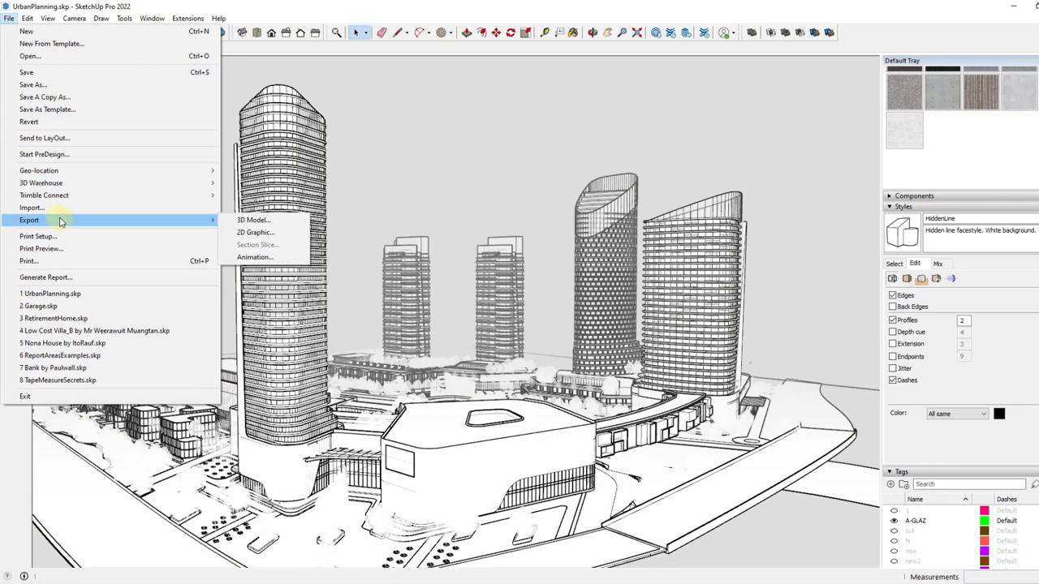
{"action": "left_click", "coordinate": [259, 233]}
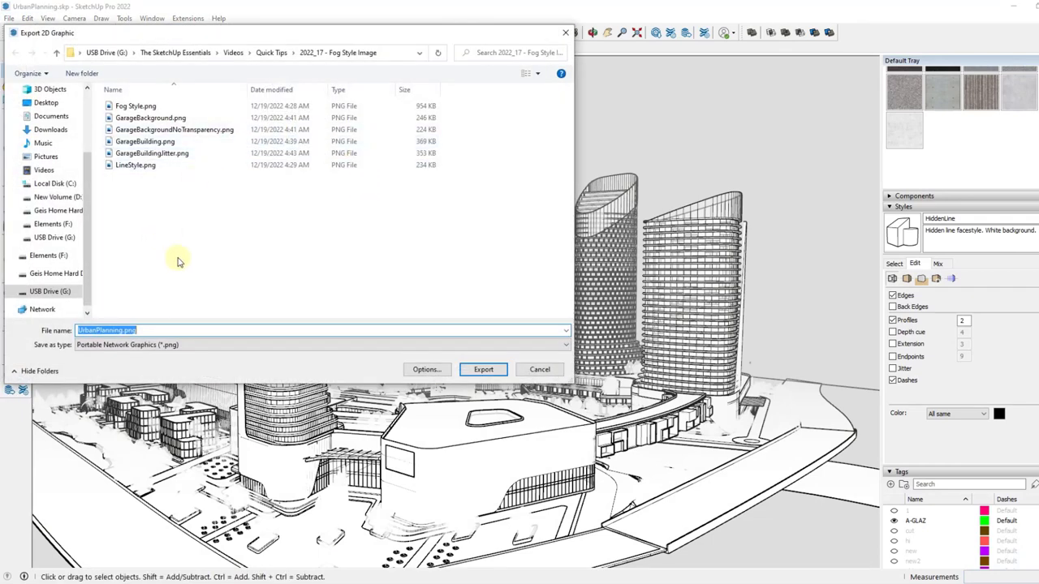
{"action": "left_click", "coordinate": [122, 330]}
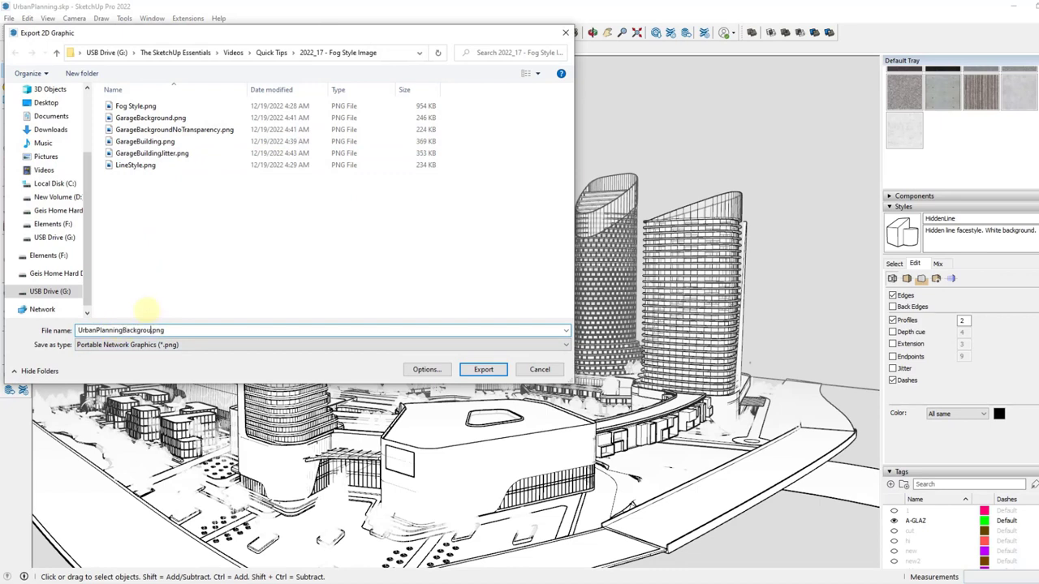
{"action": "left_click", "coordinate": [427, 369]}
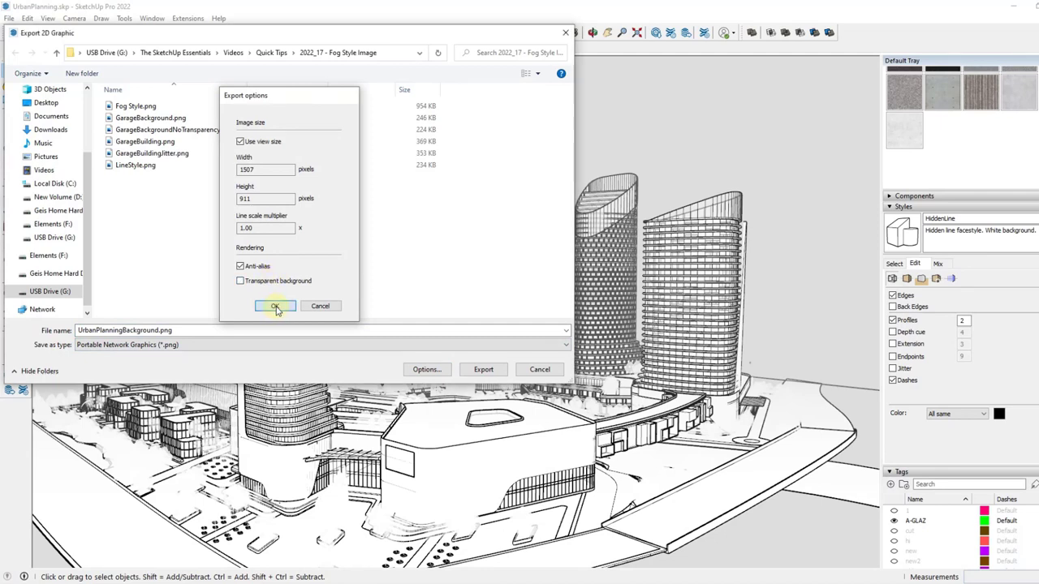
{"action": "left_click", "coordinate": [275, 307]}
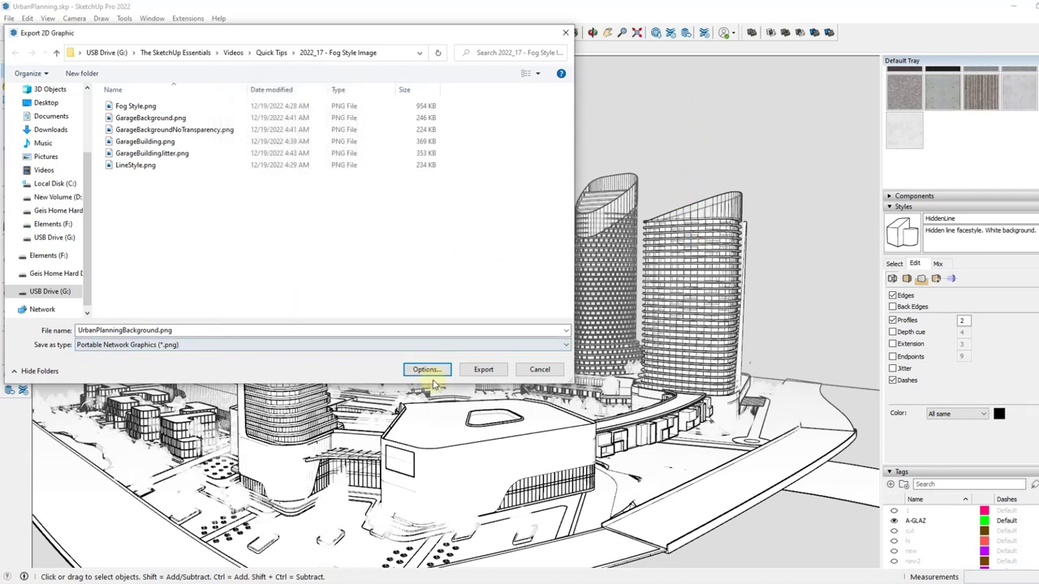
{"action": "left_click", "coordinate": [483, 369]}
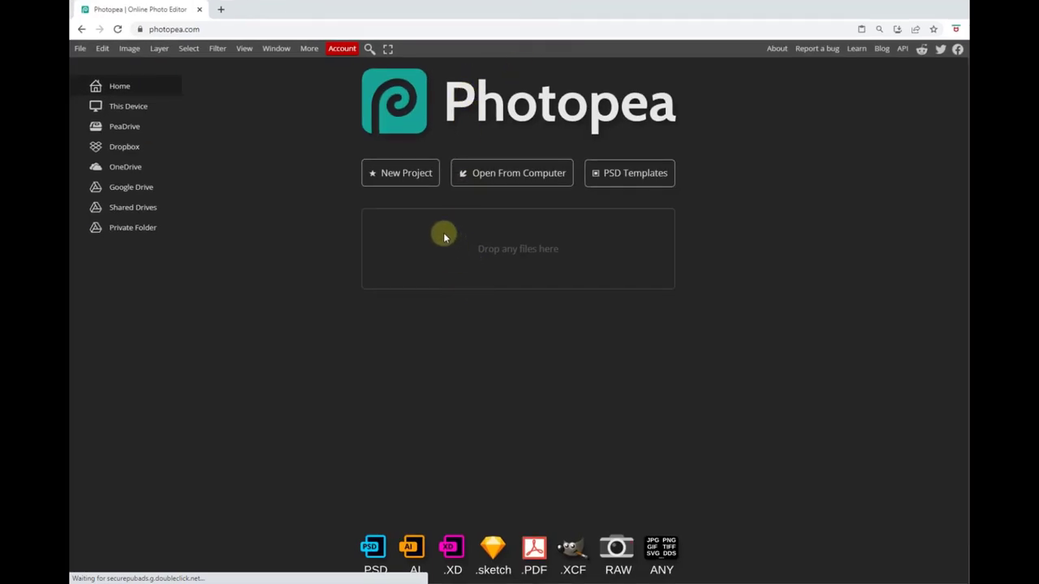
- Switch to Photopea and open the exported background image from the computer
{"action": "left_click", "coordinate": [503, 174]}
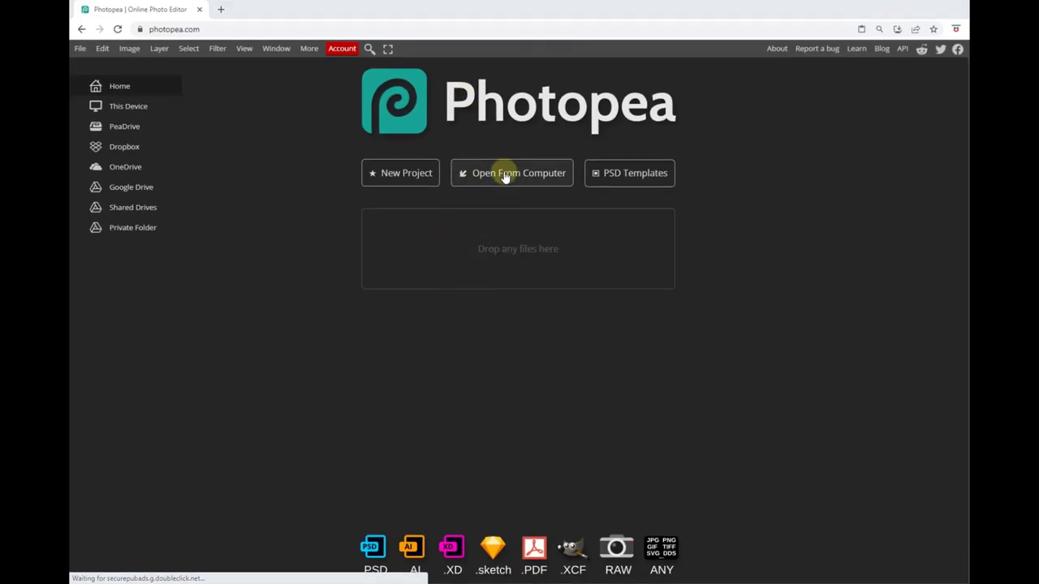
{"action": "double_click", "coordinate": [259, 190]}
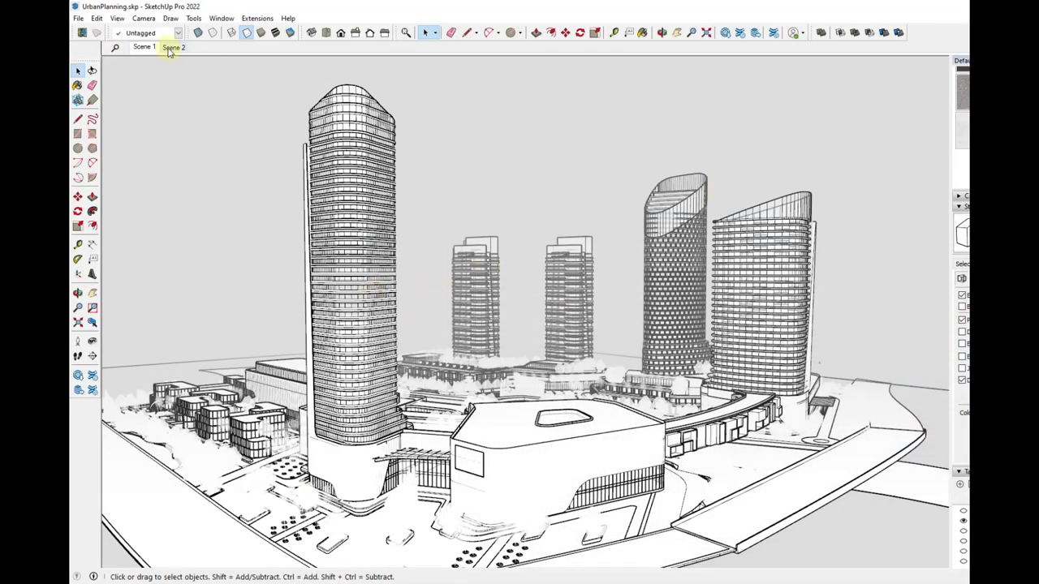
- Export Scene 2 as the 2D graphic UrbanPlanningBuilding.png at view size with anti-aliasing and a transparent background
{"action": "left_click", "coordinate": [170, 48]}
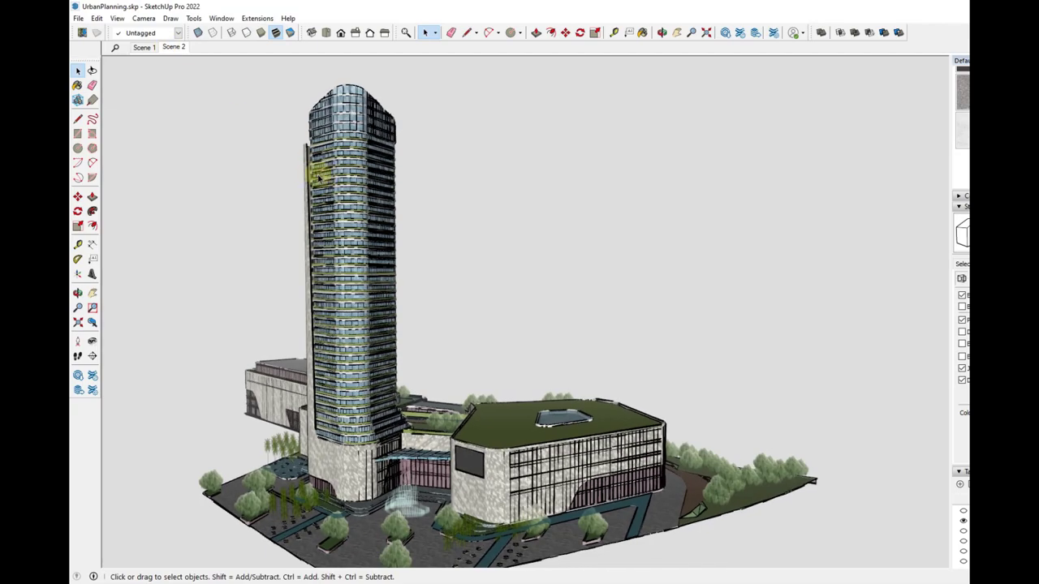
{"action": "left_click", "coordinate": [78, 18]}
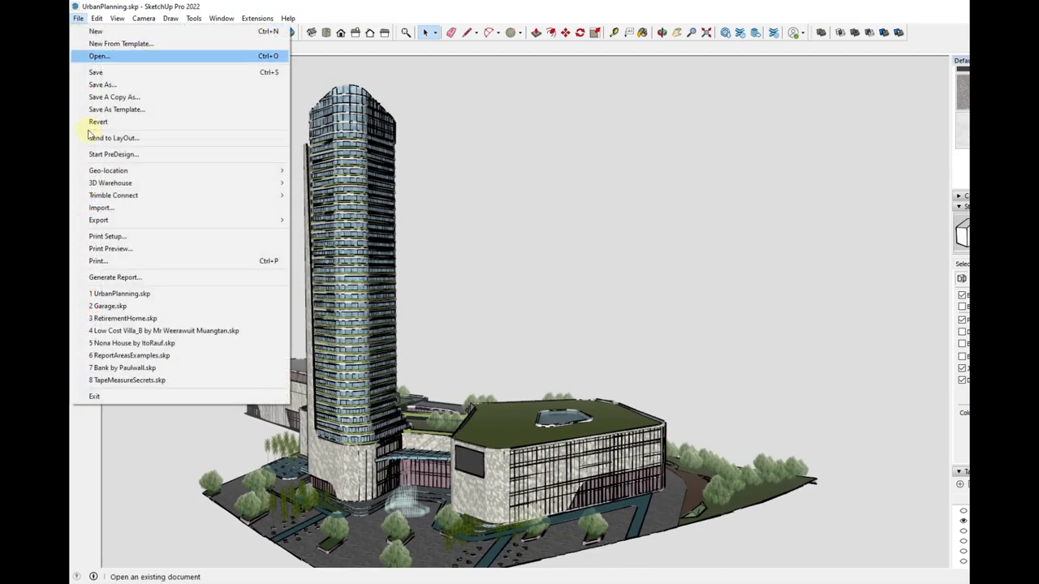
{"action": "mouse_move", "coordinate": [155, 220]}
{"action": "left_click", "coordinate": [317, 233]}
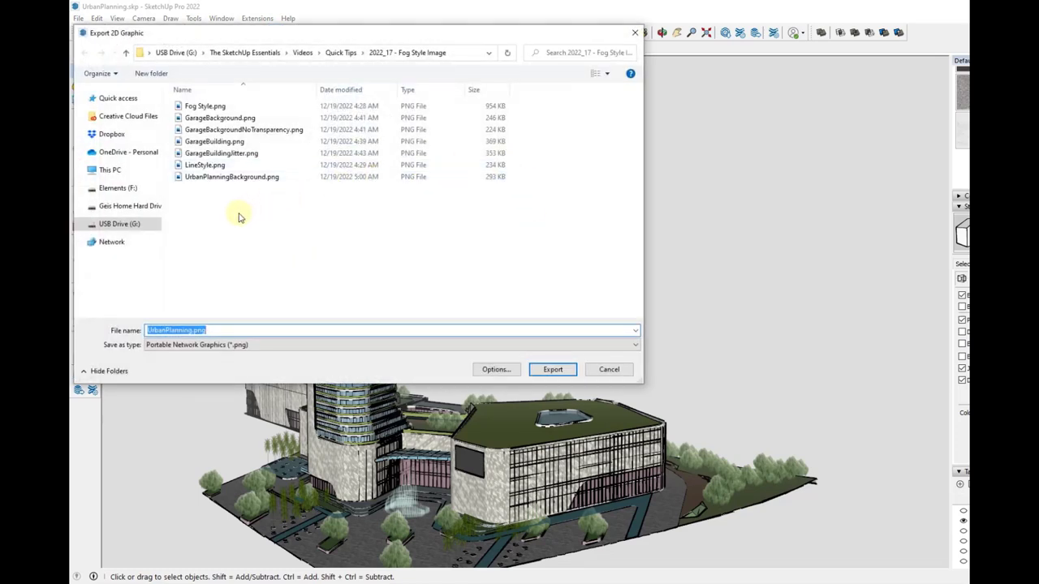
{"action": "left_click", "coordinate": [234, 322]}
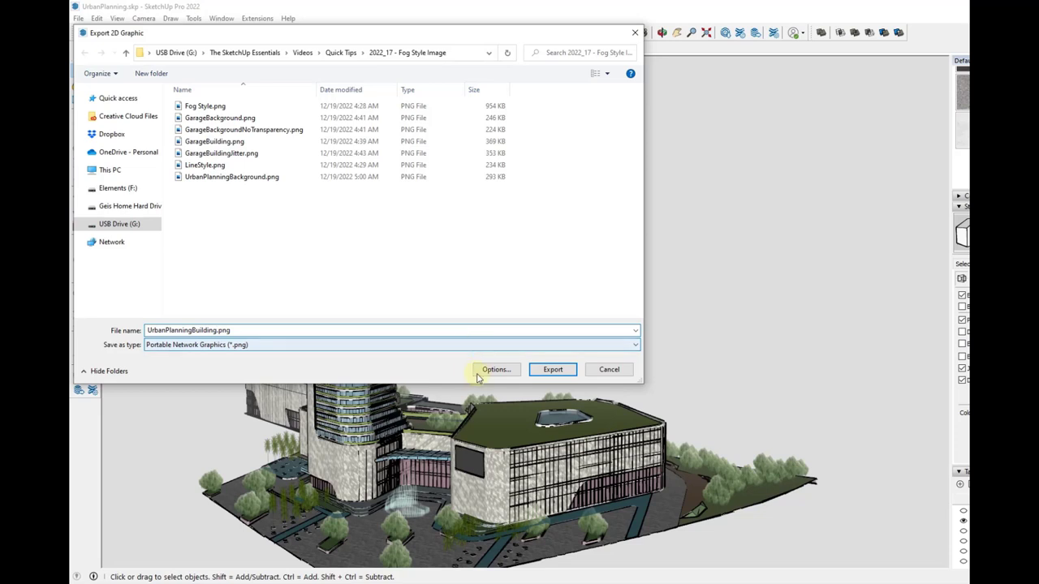
{"action": "left_click", "coordinate": [492, 371]}
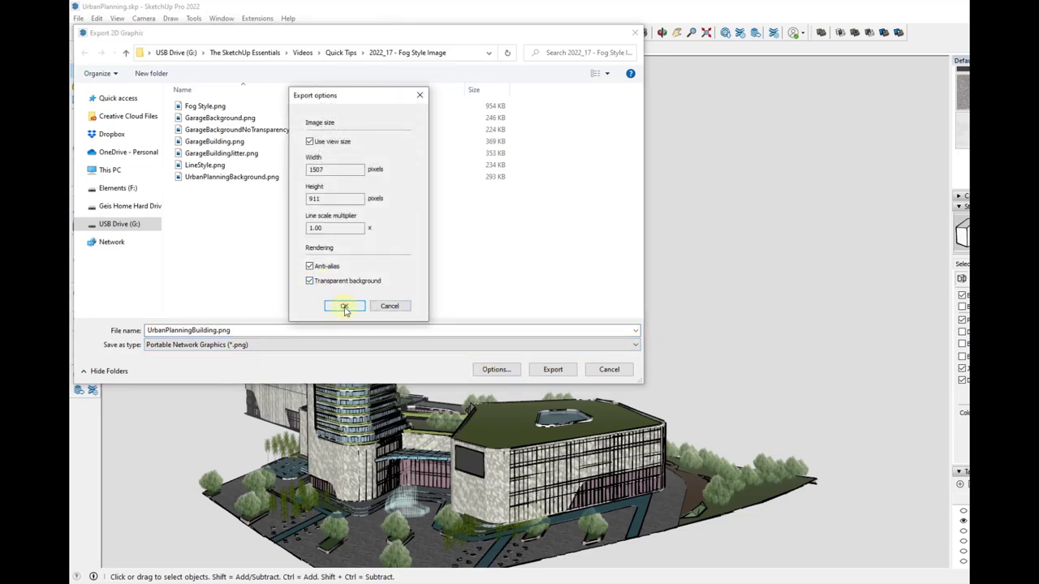
{"action": "left_click", "coordinate": [344, 307]}
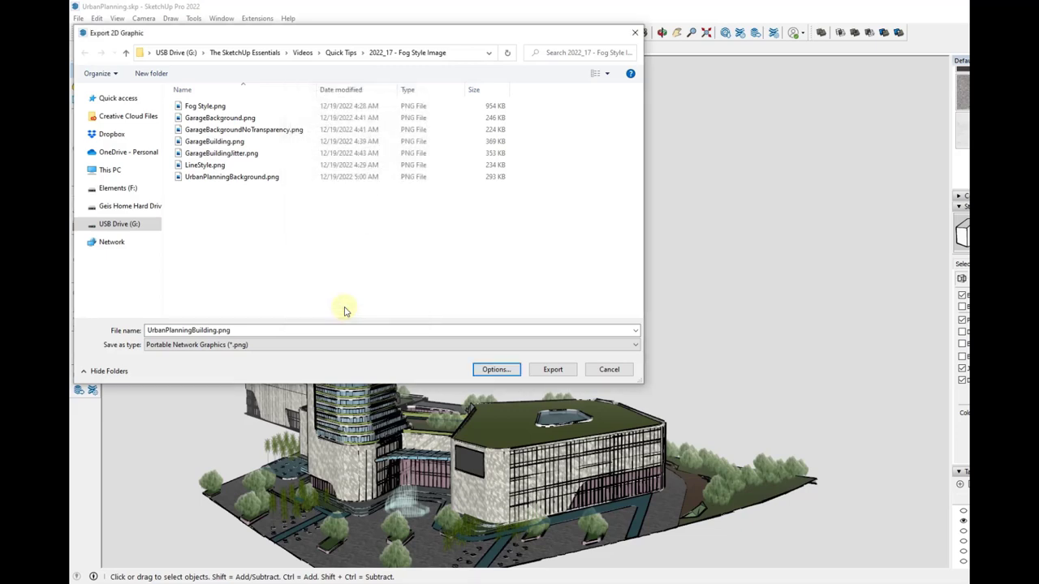
{"action": "left_click", "coordinate": [552, 371]}
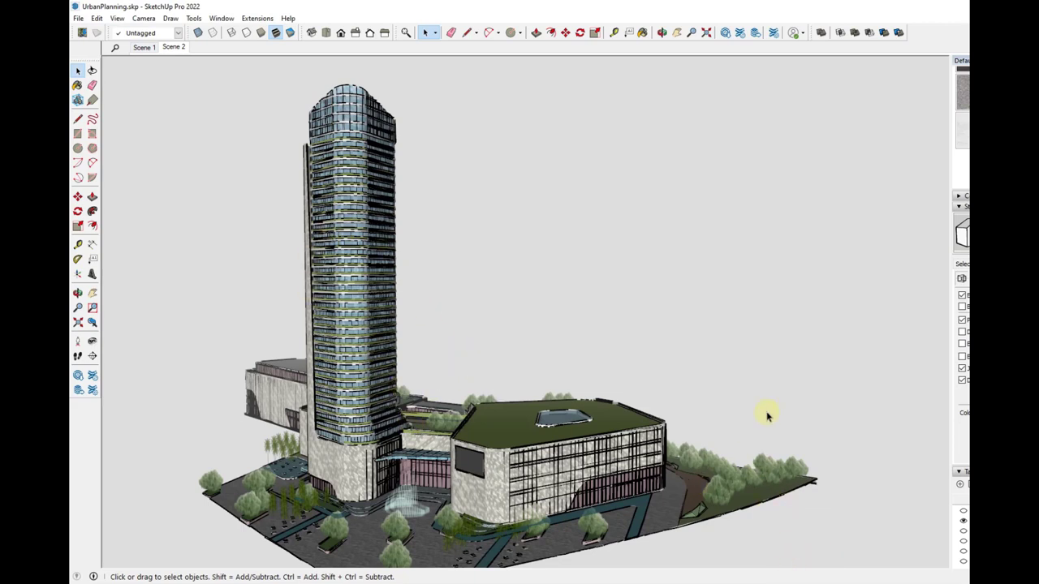
- Switch to Photopea and place UrbanPlanningBuilding.png at its original size as a layer over the background image
{"action": "left_click", "coordinate": [800, 583]}
{"action": "left_click", "coordinate": [81, 49]}
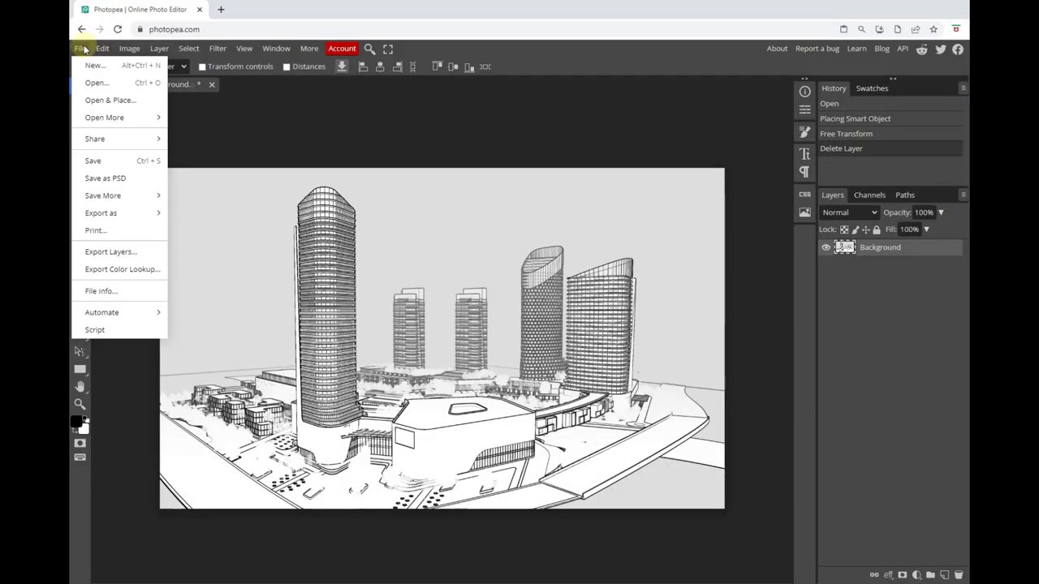
{"action": "left_click", "coordinate": [106, 100]}
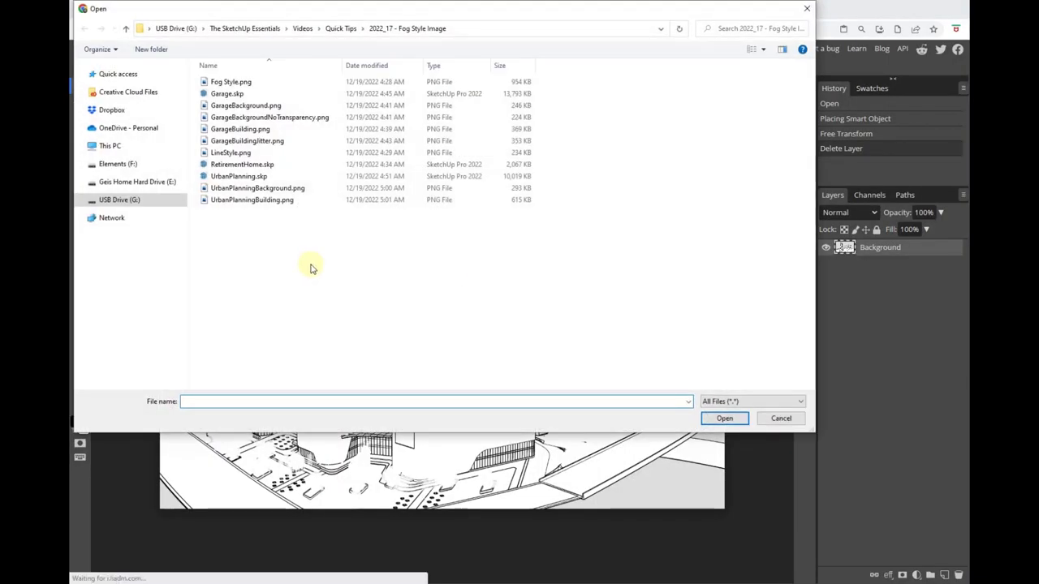
{"action": "double_click", "coordinate": [264, 201]}
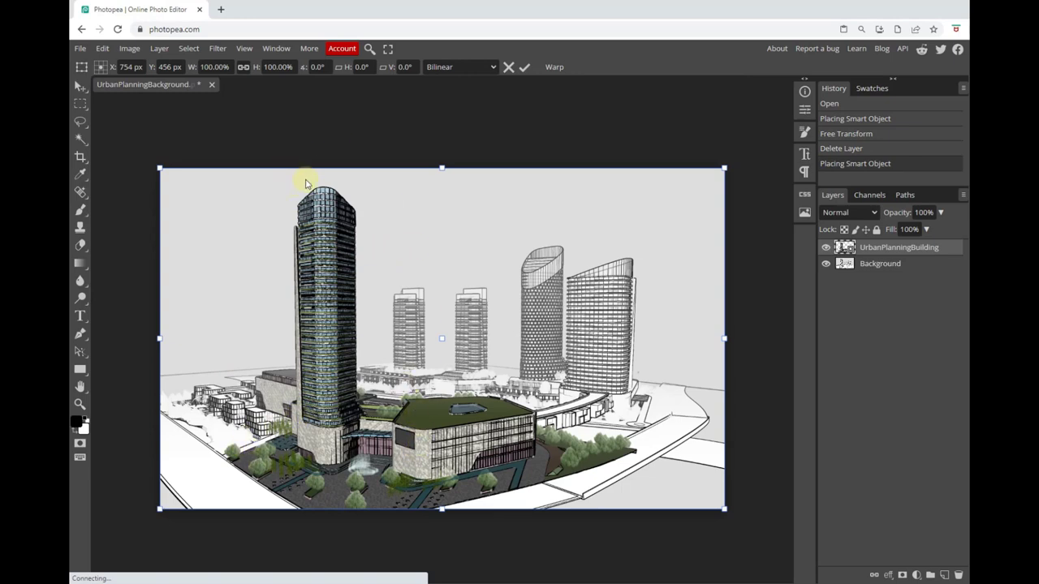
{"action": "key", "text": "Return"}
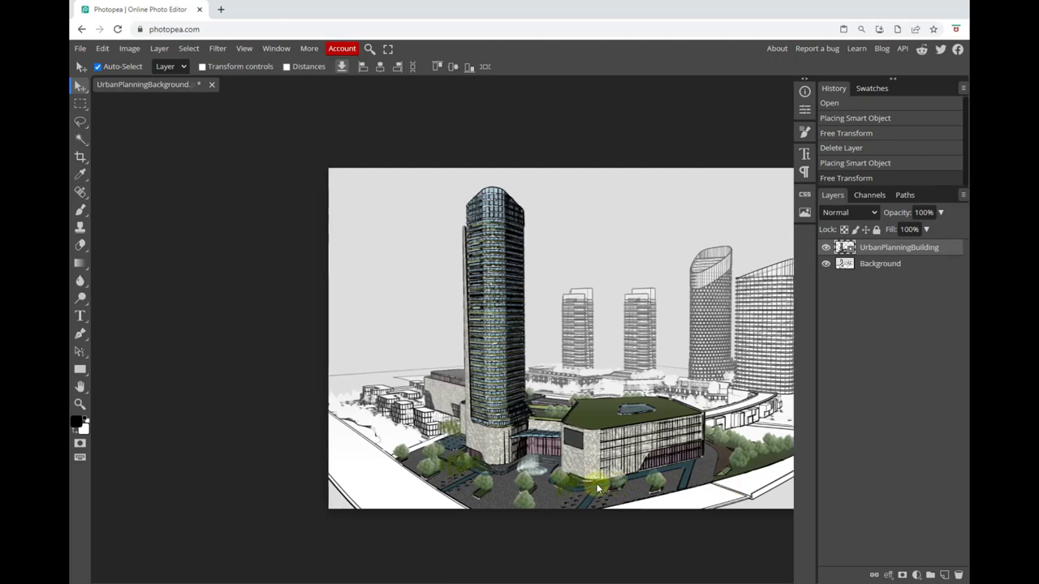
- Compare the planted site edge beside the road with and without the UrbanPlanningBuilding layer
{"action": "scroll", "coordinate": [573, 482], "scroll_direction": "up", "scroll_amount": 5}
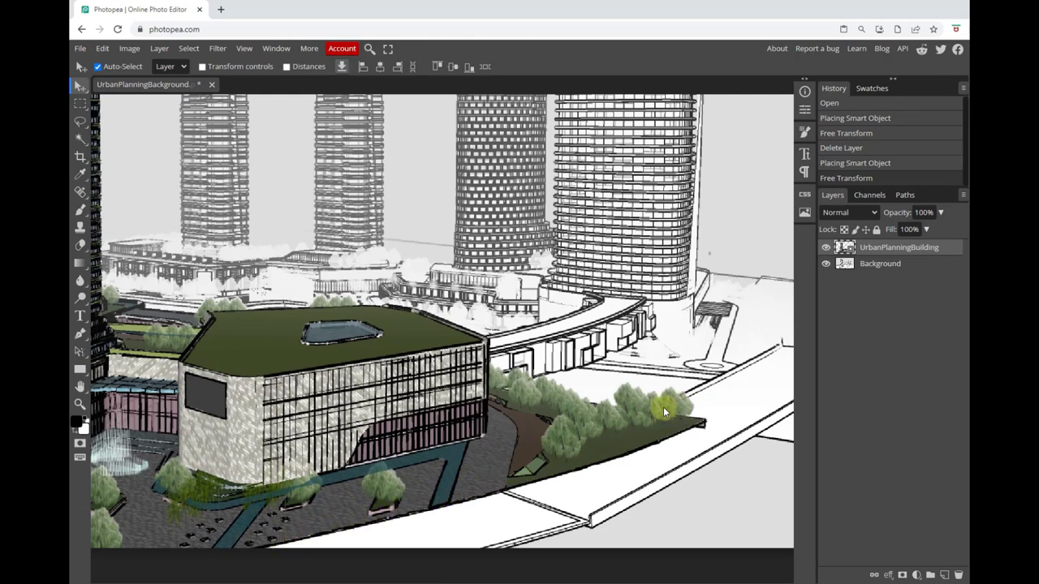
{"action": "left_click", "coordinate": [827, 247]}
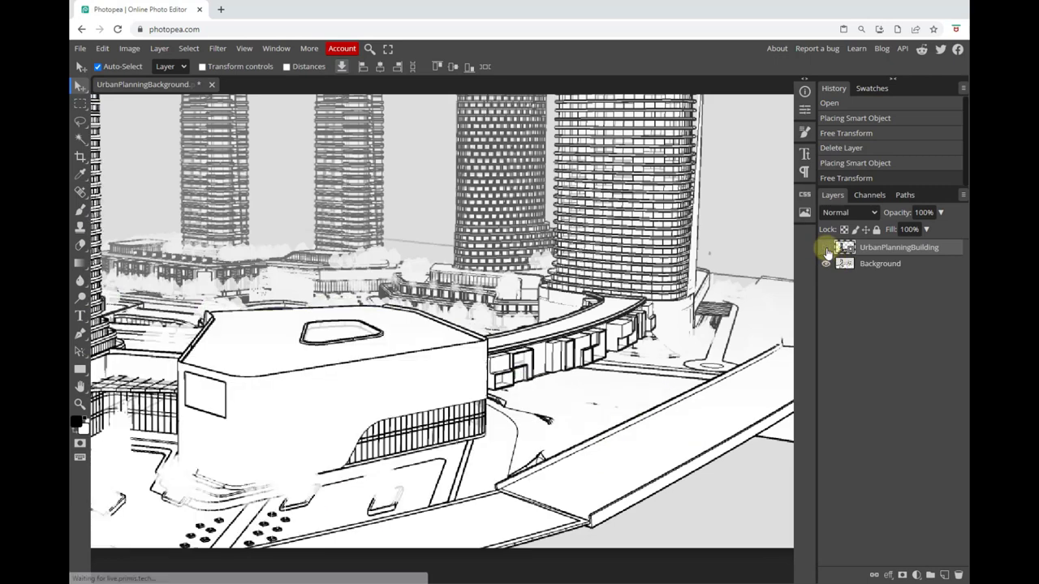
{"action": "left_click", "coordinate": [826, 248]}
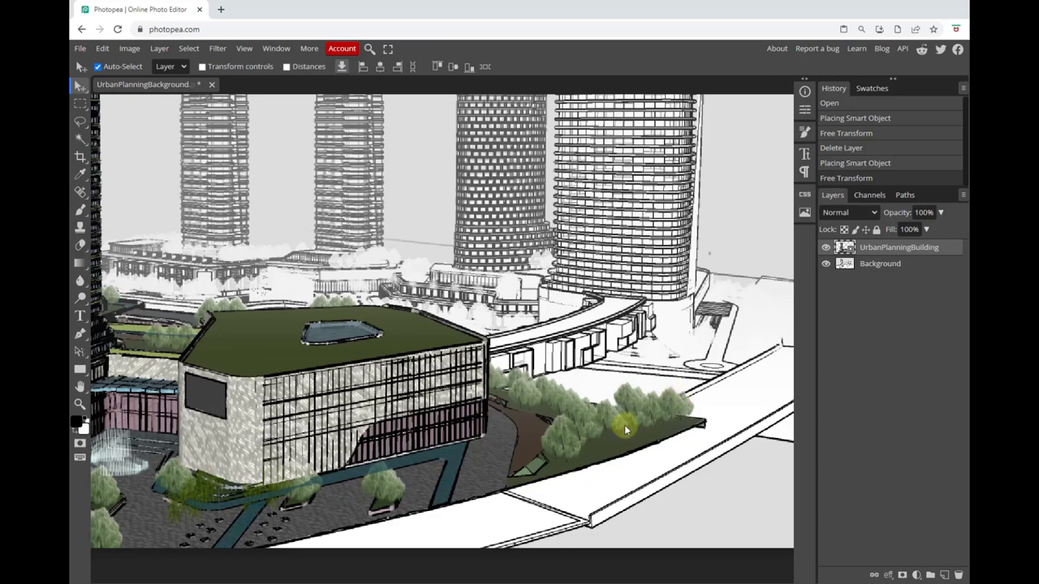
- Hide the UrbanPlanningBuilding layer and activate Polygonal Lasso Select on the Background layer
{"action": "left_click", "coordinate": [826, 249]}
{"action": "left_click", "coordinate": [848, 270]}
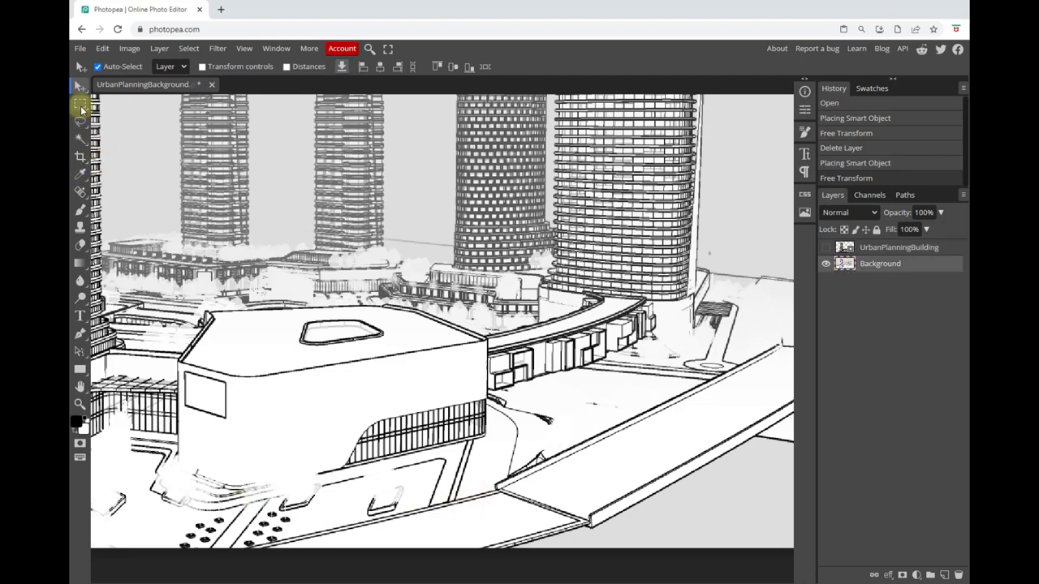
{"action": "right_click", "coordinate": [81, 109]}
{"action": "left_click", "coordinate": [81, 108]}
{"action": "right_click", "coordinate": [82, 122]}
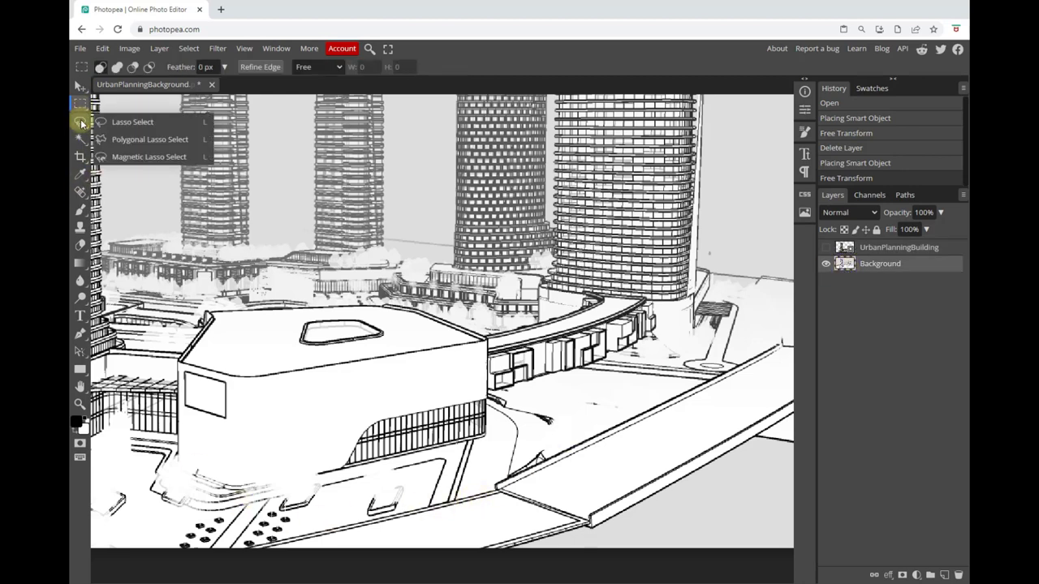
{"action": "left_click", "coordinate": [84, 123]}
{"action": "left_click", "coordinate": [142, 141]}
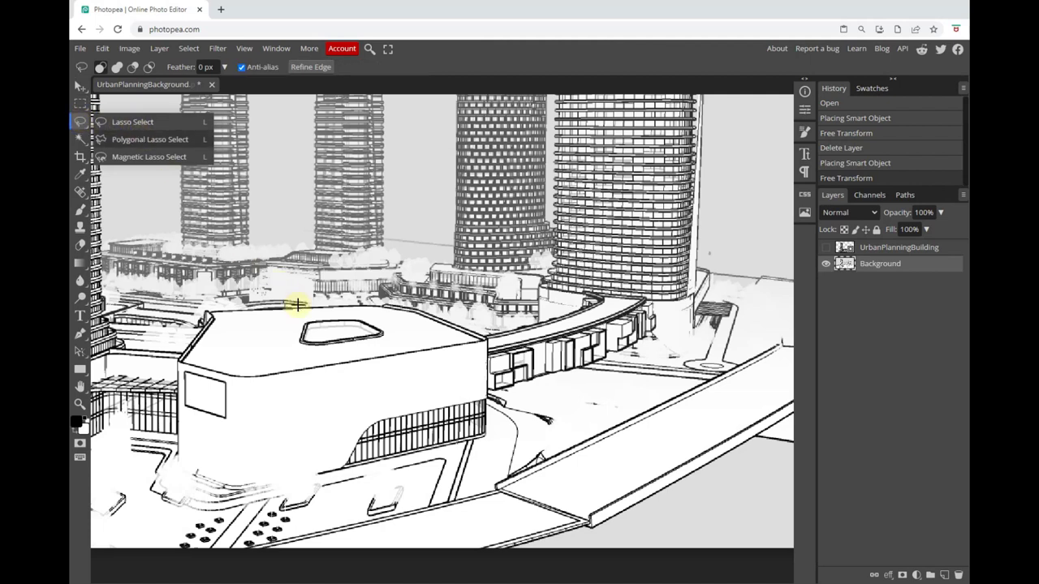
- Outline a polygonal selection along the road's inner edge, enclosing the road and foreground down past the image's lower border
{"action": "left_click", "coordinate": [245, 548]}
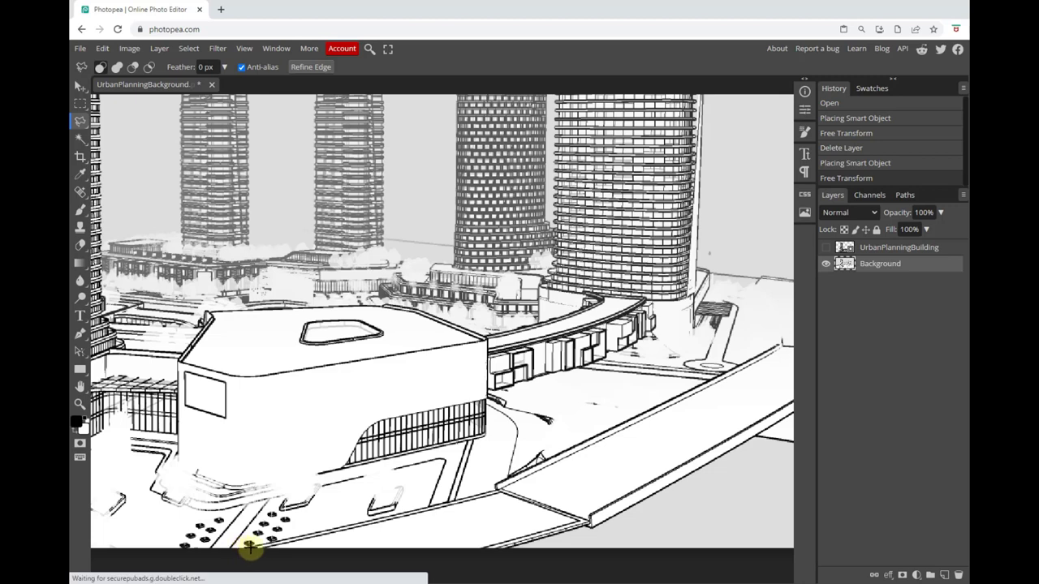
{"action": "left_click", "coordinate": [494, 491]}
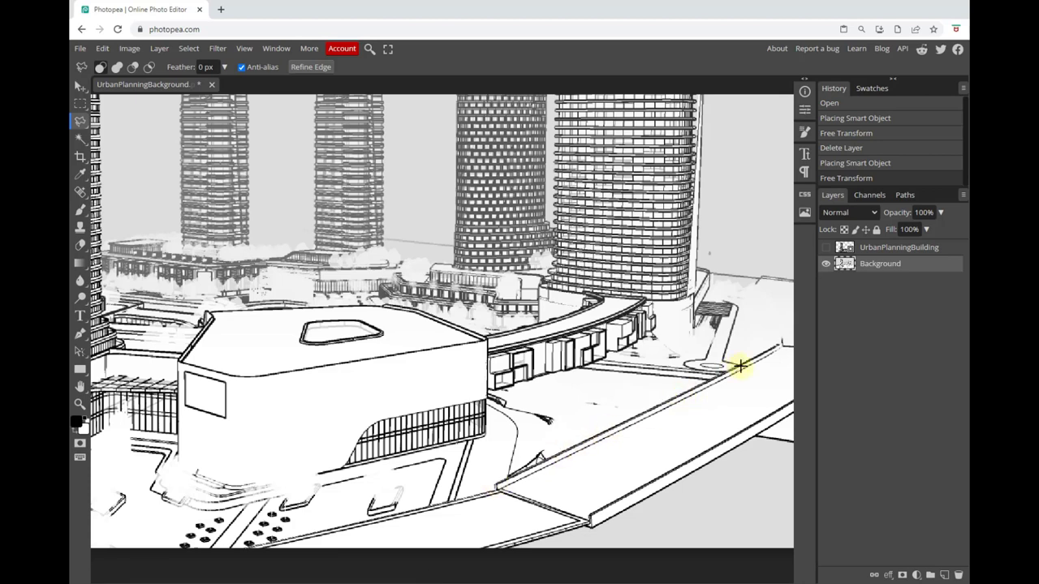
{"action": "scroll", "coordinate": [740, 367], "scroll_direction": "right", "scroll_amount": 5}
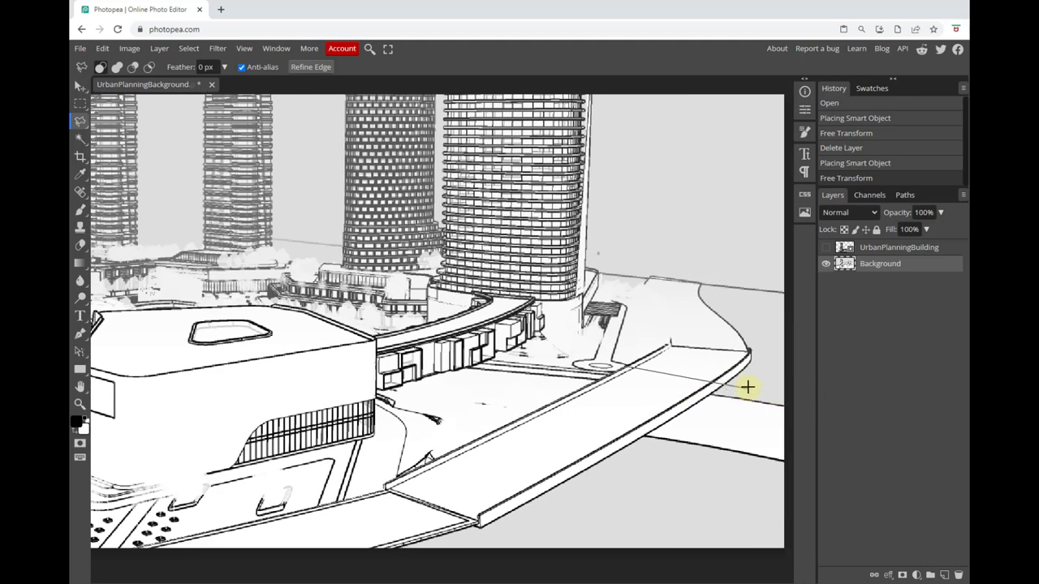
{"action": "left_click", "coordinate": [747, 387]}
{"action": "left_click", "coordinate": [762, 528]}
{"action": "left_click", "coordinate": [641, 548]}
{"action": "scroll", "coordinate": [568, 555], "scroll_direction": "down", "scroll_amount": 1}
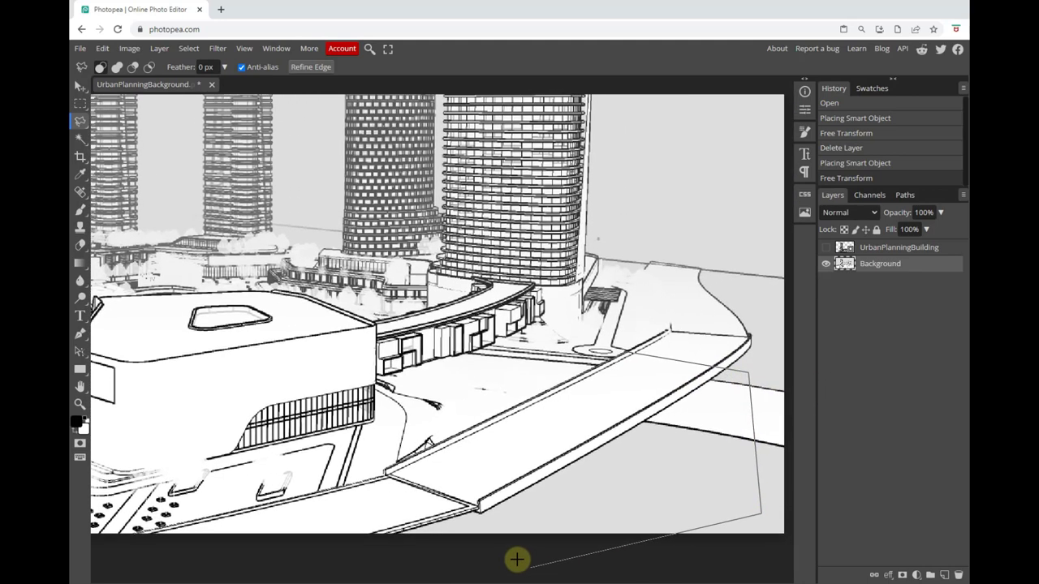
{"action": "left_click", "coordinate": [487, 558]}
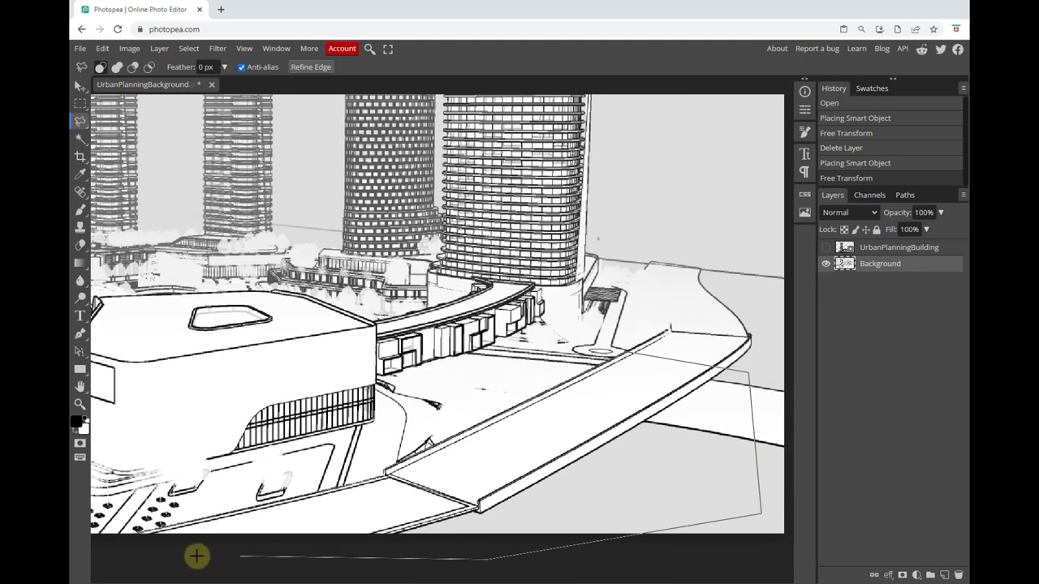
{"action": "double_click", "coordinate": [122, 556]}
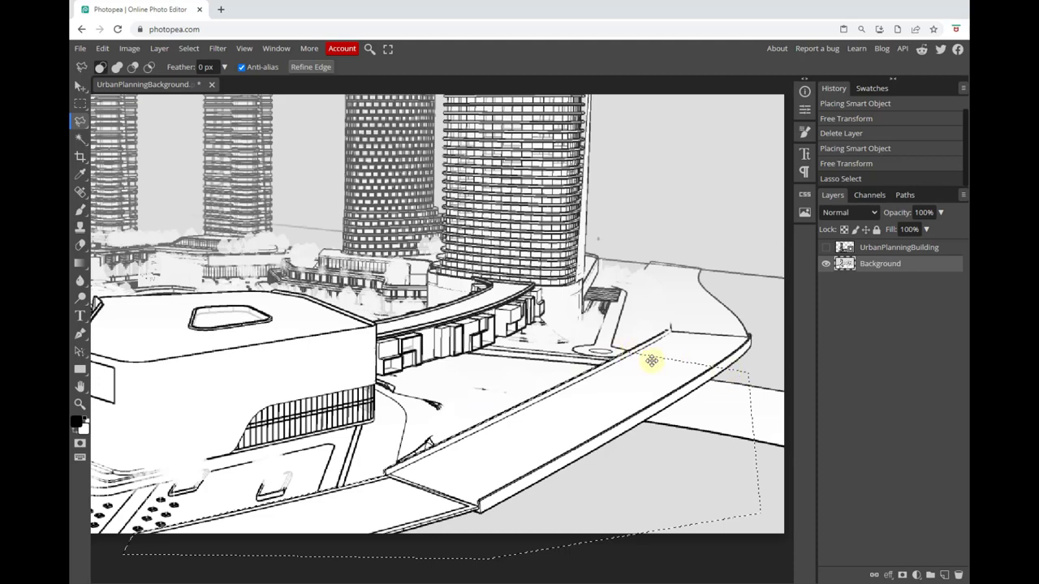
{"action": "scroll", "coordinate": [617, 349], "scroll_direction": "down", "scroll_amount": 3}
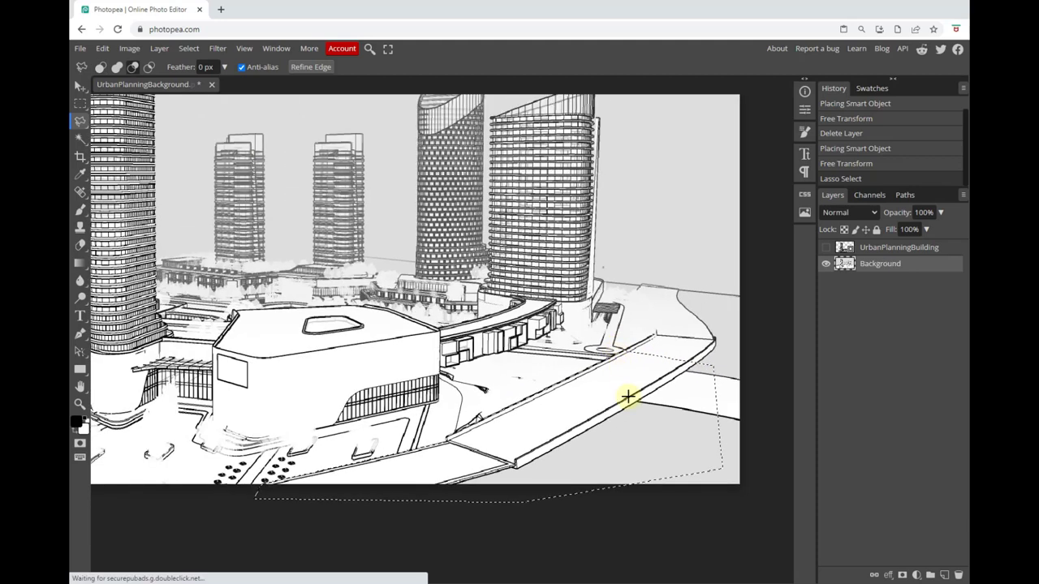
{"action": "scroll", "coordinate": [676, 350], "scroll_direction": "down", "scroll_amount": 1}
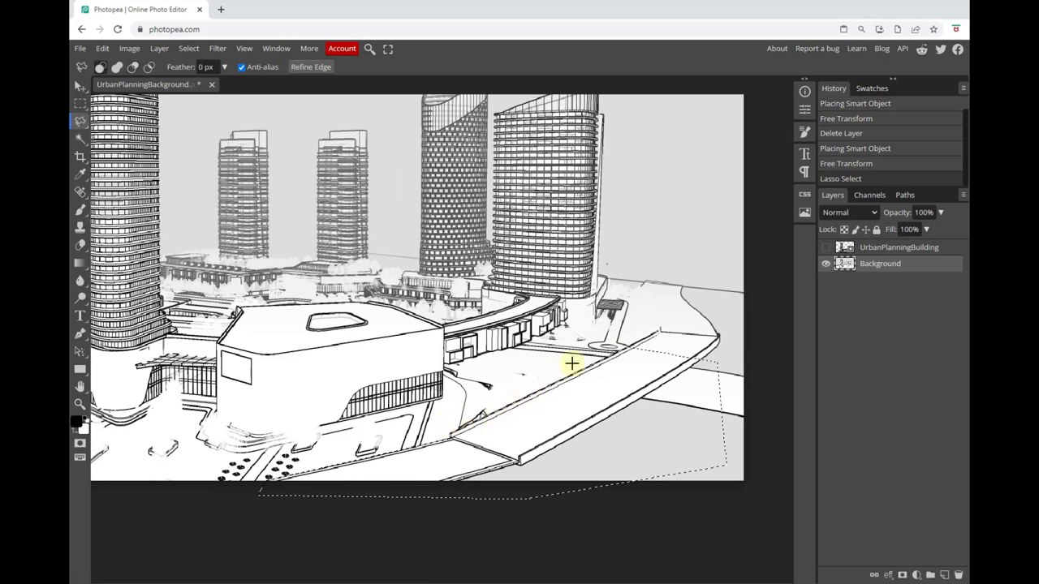
- Show the UrbanPlanningBuilding layer again and add a raster mask to it from the polygonal selection
{"action": "left_click", "coordinate": [826, 248]}
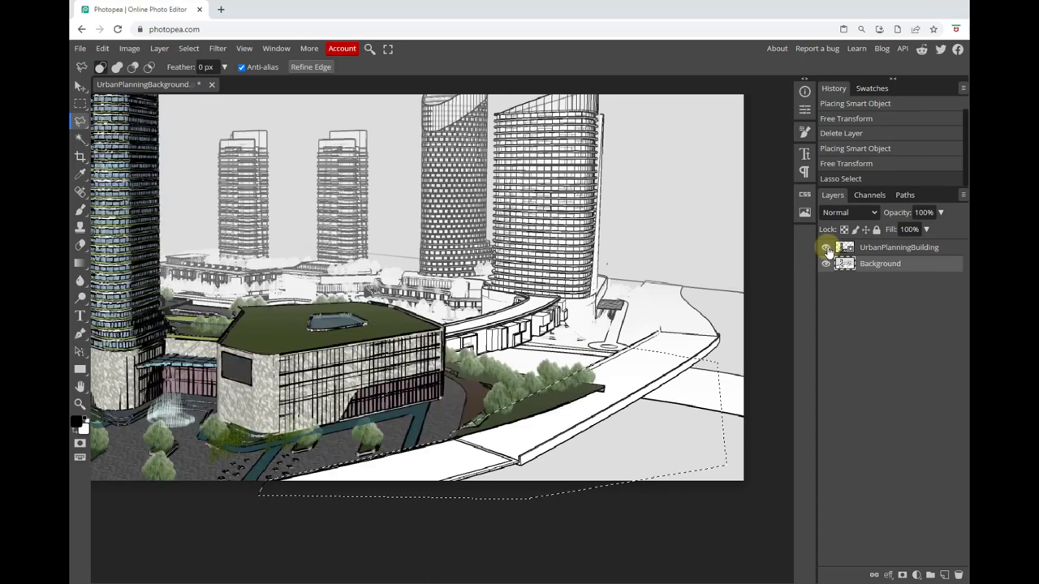
{"action": "left_click", "coordinate": [887, 250]}
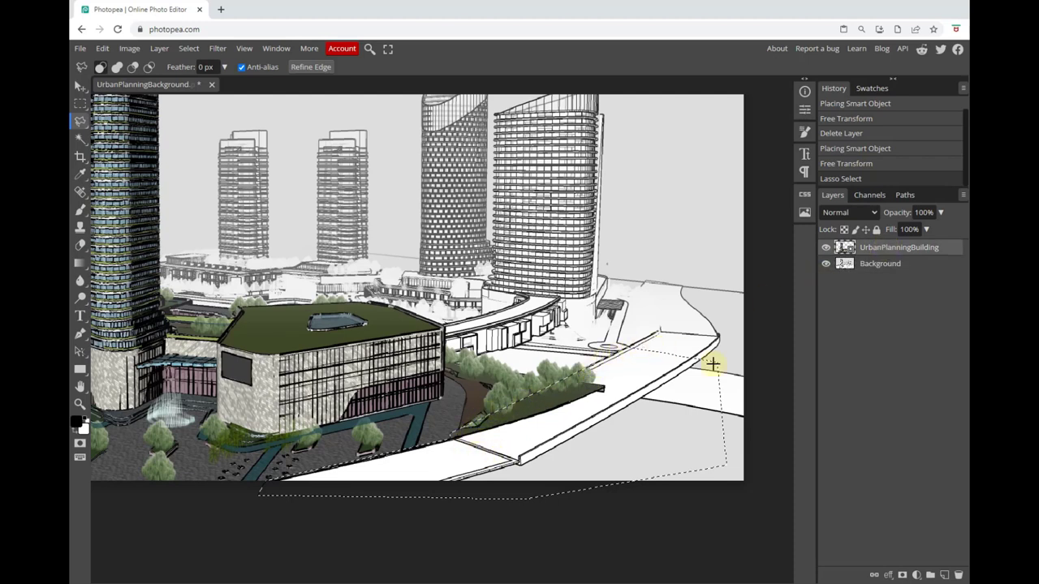
{"action": "left_click", "coordinate": [903, 575]}
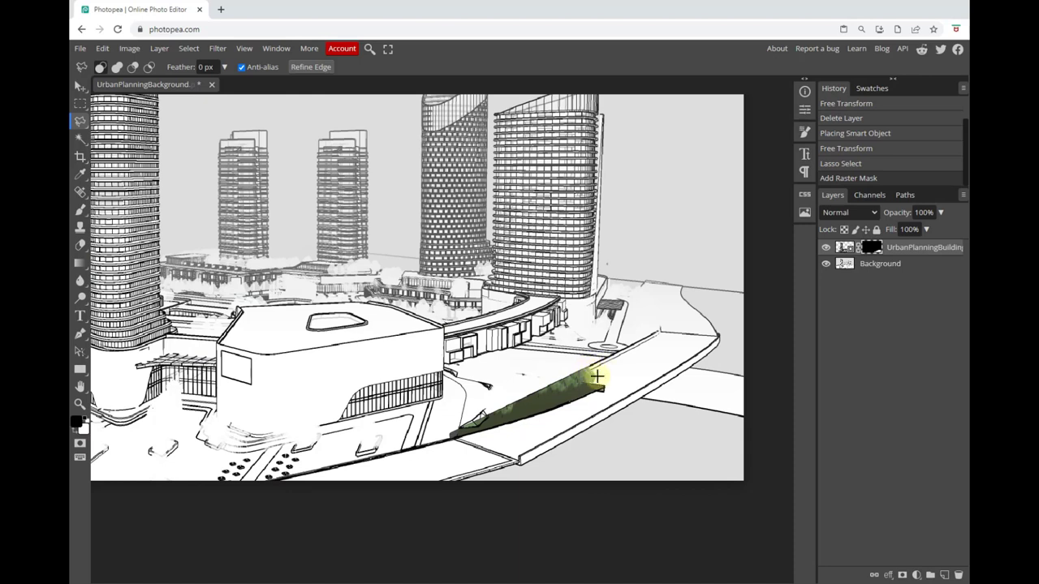
- Invert the UrbanPlanningBuilding layer's raster mask so only the area over the road is hidden, and close the mask properties
{"action": "double_click", "coordinate": [868, 248]}
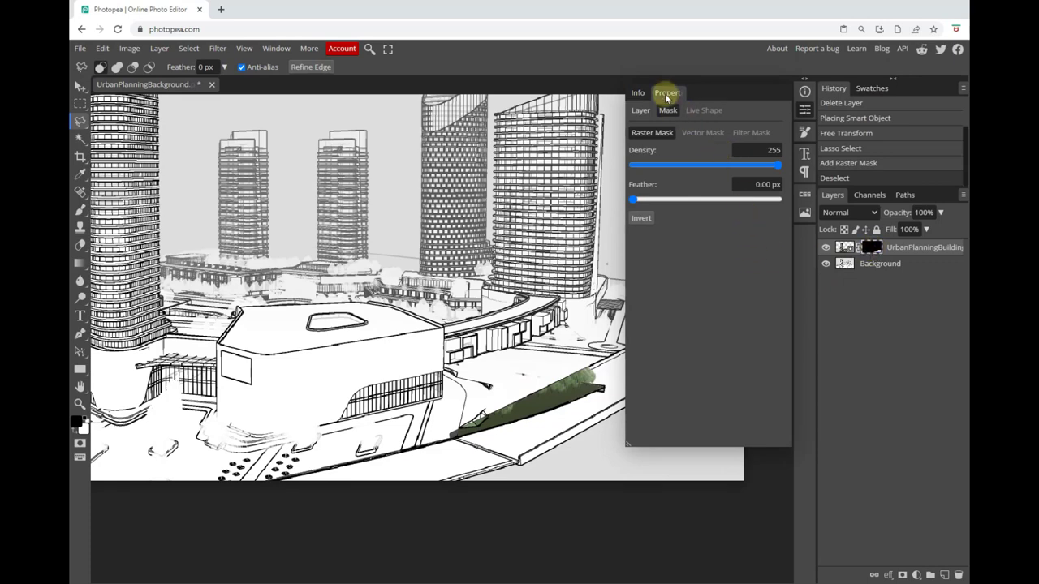
{"action": "left_click", "coordinate": [642, 219]}
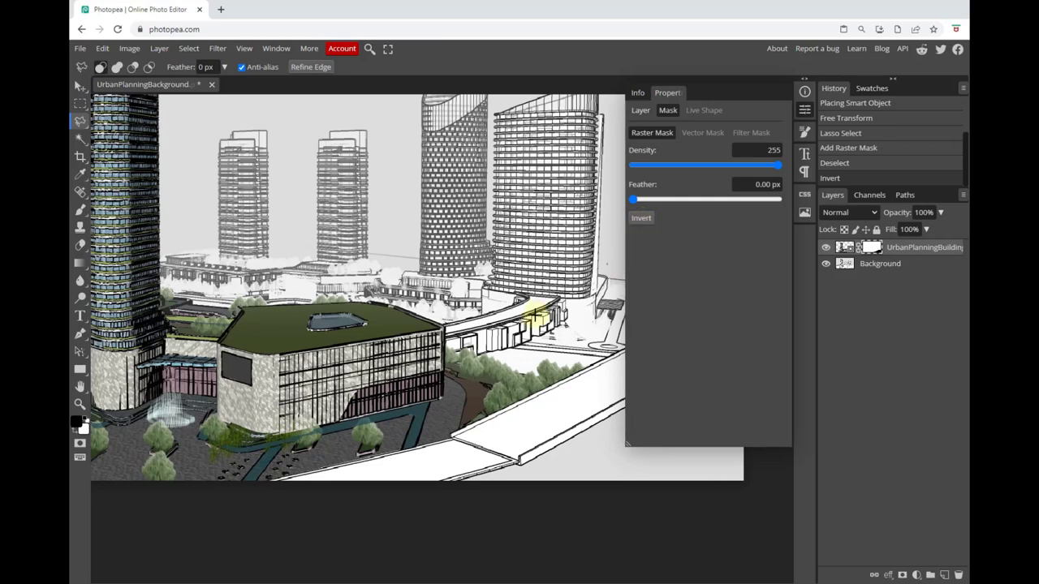
{"action": "scroll", "coordinate": [480, 345], "scroll_direction": "down", "scroll_amount": 4}
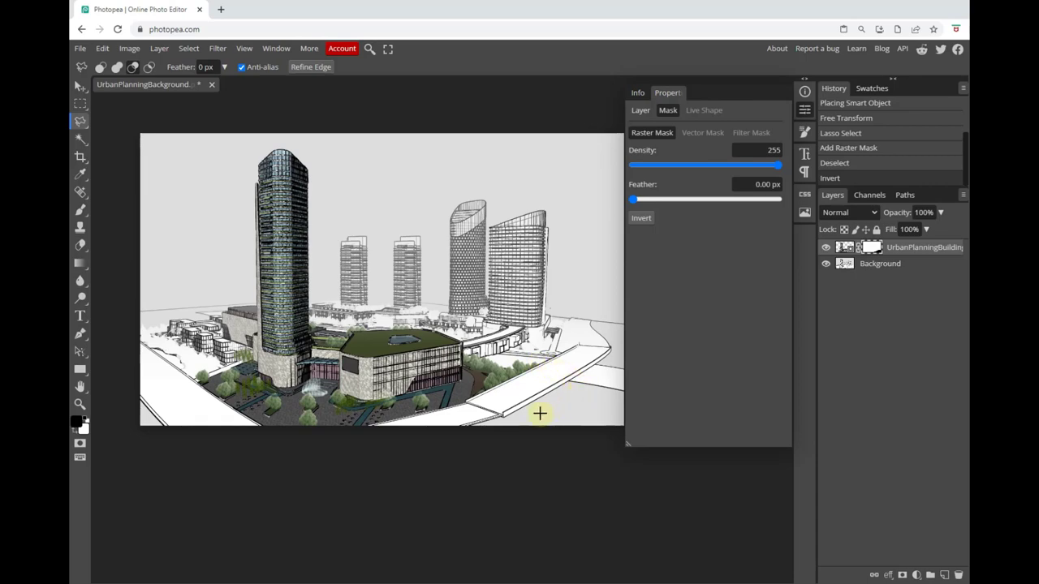
{"action": "scroll", "coordinate": [318, 241], "scroll_direction": "up", "scroll_amount": 1}
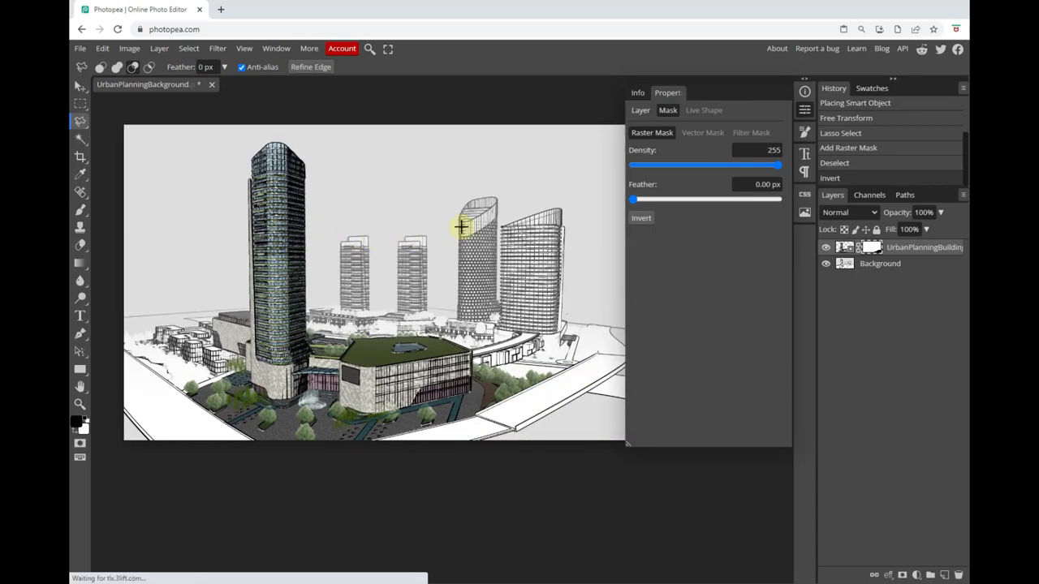
{"action": "left_click", "coordinate": [664, 96]}
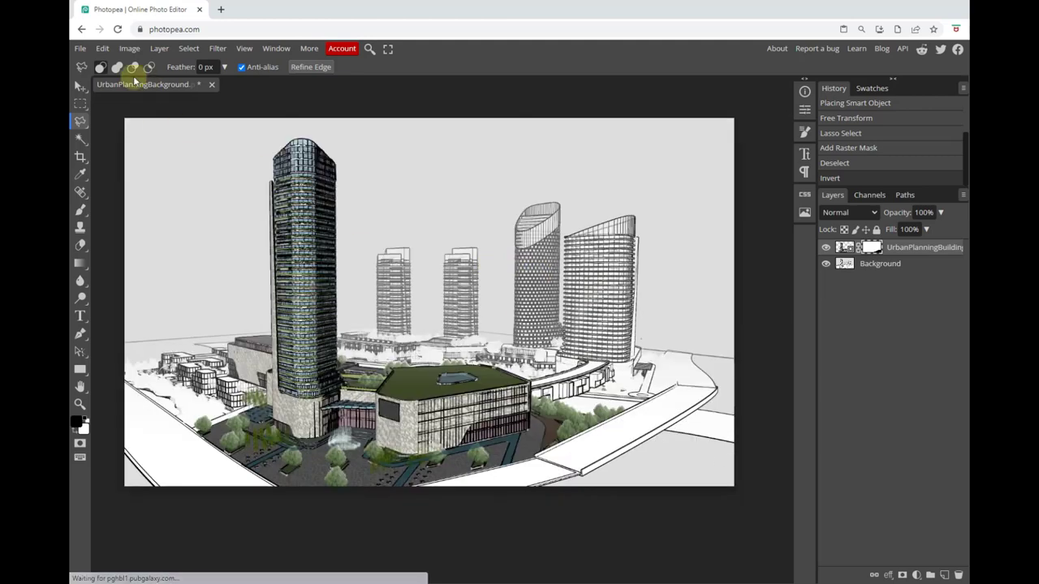
- Open the export format choices for the combined image
{"action": "left_click", "coordinate": [80, 48]}
{"action": "mouse_move", "coordinate": [119, 218]}
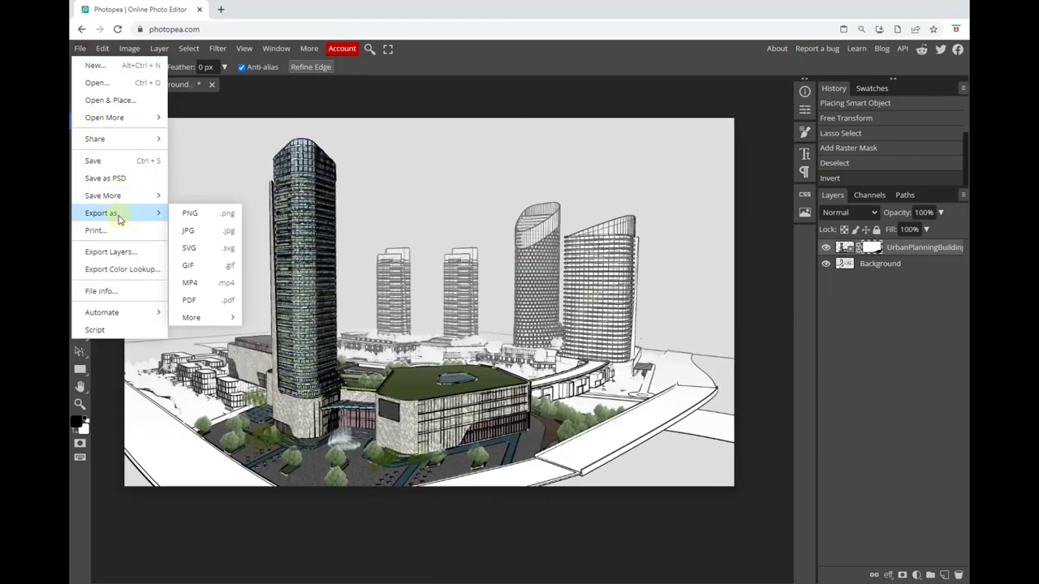